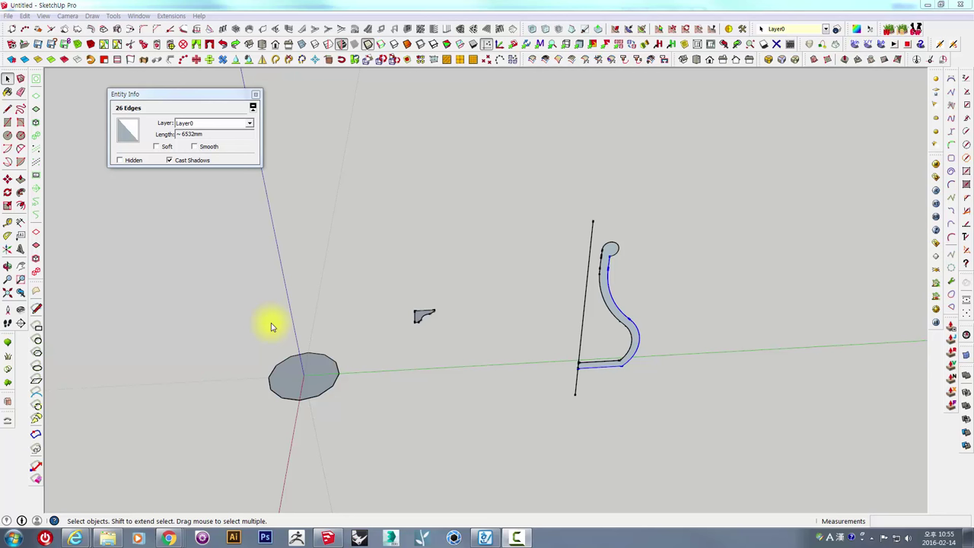
- Move the small molding profile further to the right
{"action": "middle_click_drag", "start_coordinate": [633, 333], "coordinate": [604, 231]}
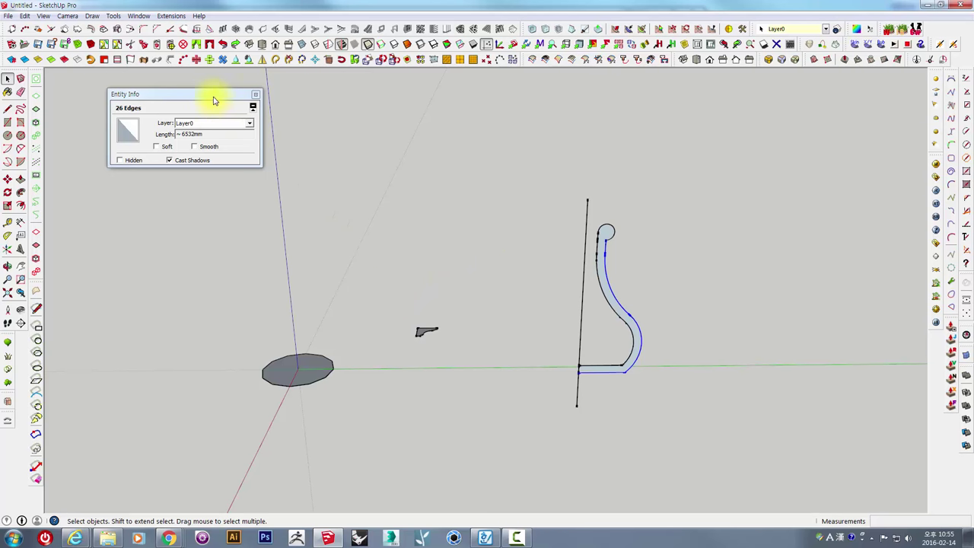
{"action": "left_click_drag", "start_coordinate": [214, 100], "coordinate": [171, 87]}
{"action": "mouse_move", "coordinate": [507, 273]}
{"action": "middle_mouse_down"}
{"action": "mouse_move", "coordinate": [638, 320]}
{"action": "mouse_move", "coordinate": [571, 296]}
{"action": "middle_mouse_up"}
{"action": "left_click", "coordinate": [499, 323]}
{"action": "middle_click_drag", "start_coordinate": [479, 320], "coordinate": [439, 394]}
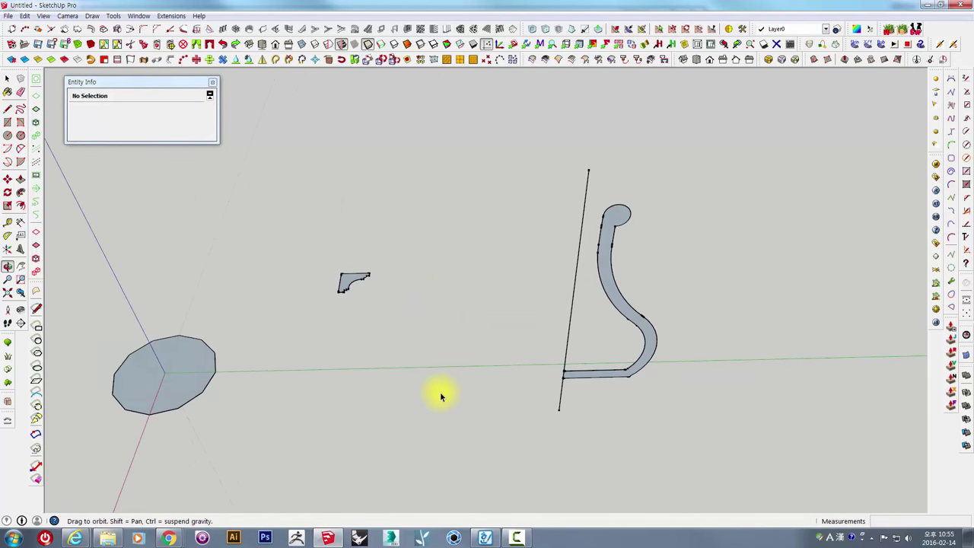
{"action": "left_click_drag", "start_coordinate": [305, 245], "coordinate": [353, 293]}
{"action": "mouse_move", "coordinate": [353, 293]}
{"action": "middle_mouse_down"}
{"action": "mouse_move", "coordinate": [405, 337]}
{"action": "mouse_move", "coordinate": [394, 353]}
{"action": "middle_mouse_up"}
{"action": "key", "text": "m"}
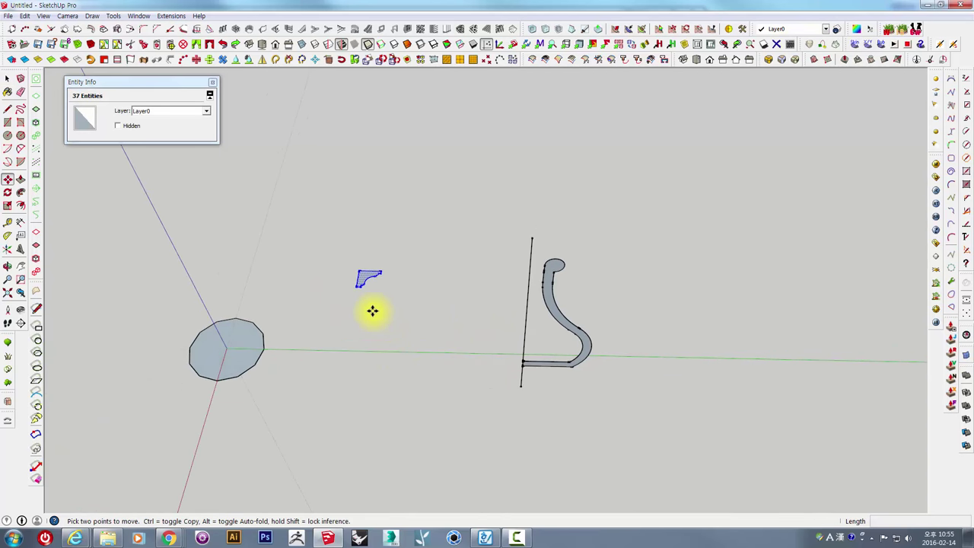
{"action": "left_click", "coordinate": [374, 311]}
{"action": "left_click", "coordinate": [644, 359]}
{"action": "mouse_move", "coordinate": [645, 359]}
{"action": "middle_mouse_down"}
{"action": "mouse_move", "coordinate": [502, 374]}
{"action": "mouse_move", "coordinate": [565, 381]}
{"action": "middle_mouse_up"}
{"action": "key", "text": "space"}
- Move the large curved vase profile and its axis line beside the small profile
{"action": "left_click_drag", "start_coordinate": [439, 186], "coordinate": [741, 491]}
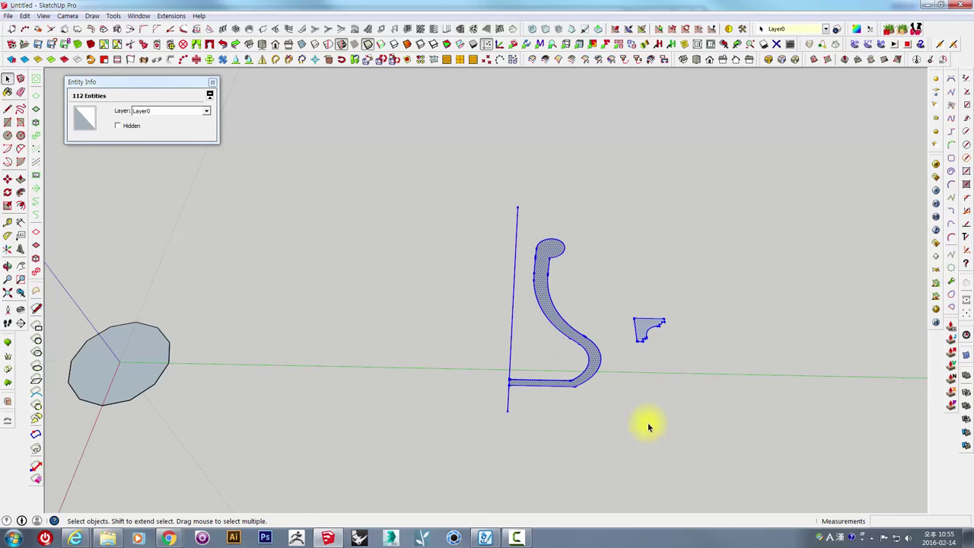
{"action": "key", "text": "m"}
{"action": "left_click", "coordinate": [693, 398]}
{"action": "left_click", "coordinate": [492, 372]}
{"action": "mouse_move", "coordinate": [311, 376]}
{"action": "middle_mouse_down"}
{"action": "mouse_move", "coordinate": [632, 392]}
{"action": "mouse_move", "coordinate": [596, 292]}
{"action": "mouse_move", "coordinate": [478, 289]}
{"action": "mouse_move", "coordinate": [450, 305]}
{"action": "middle_mouse_up"}
{"action": "key", "text": "space"}
{"action": "left_click", "coordinate": [451, 304]}
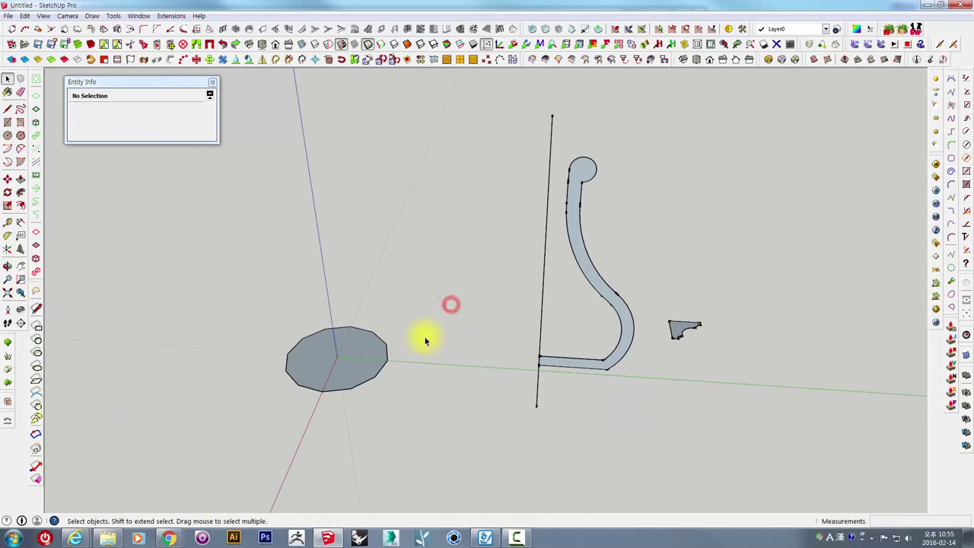
- In the Right view, draw a small upright circle beside the 12-sided base
{"action": "left_click", "coordinate": [380, 340]}
{"action": "scroll", "coordinate": [380, 343], "scroll_direction": "up", "scroll_amount": 2}
{"action": "scroll", "coordinate": [380, 346], "scroll_direction": "up", "scroll_amount": 2}
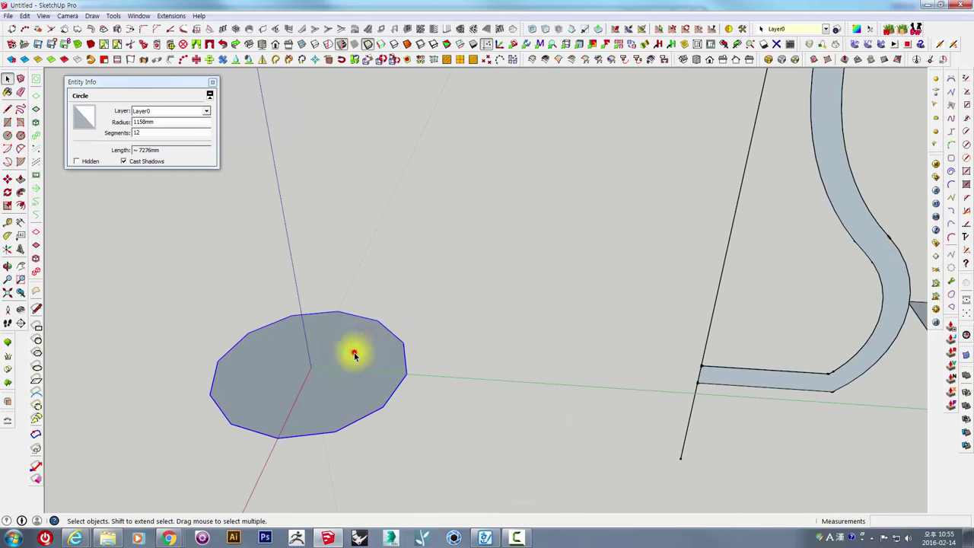
{"action": "left_click", "coordinate": [380, 350]}
{"action": "scroll", "coordinate": [379, 348], "scroll_direction": "down", "scroll_amount": 2}
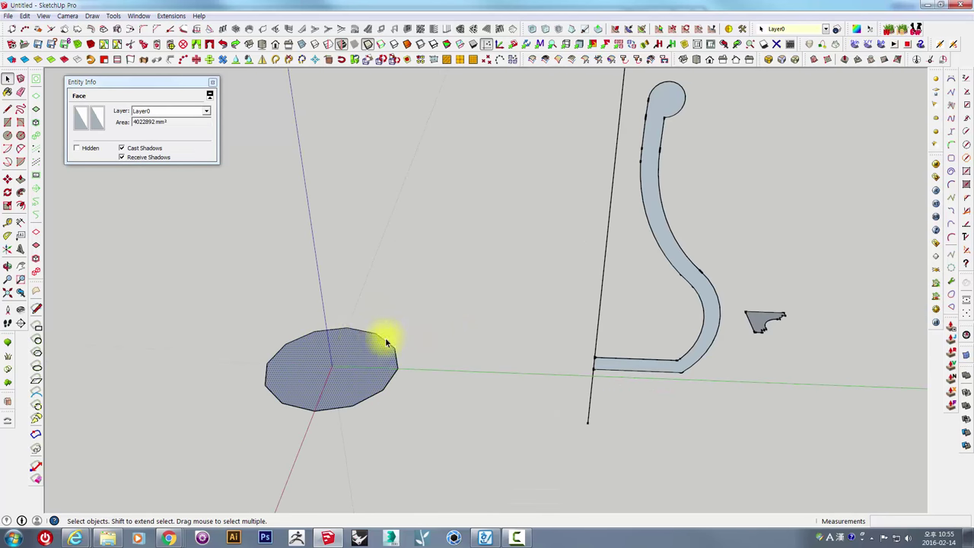
{"action": "mouse_move", "coordinate": [385, 337]}
{"action": "middle_mouse_down"}
{"action": "mouse_move", "coordinate": [321, 348]}
{"action": "mouse_move", "coordinate": [400, 329]}
{"action": "mouse_move", "coordinate": [435, 265]}
{"action": "mouse_move", "coordinate": [427, 316]}
{"action": "middle_mouse_up"}
{"action": "scroll", "coordinate": [341, 344], "scroll_direction": "up", "scroll_amount": 2}
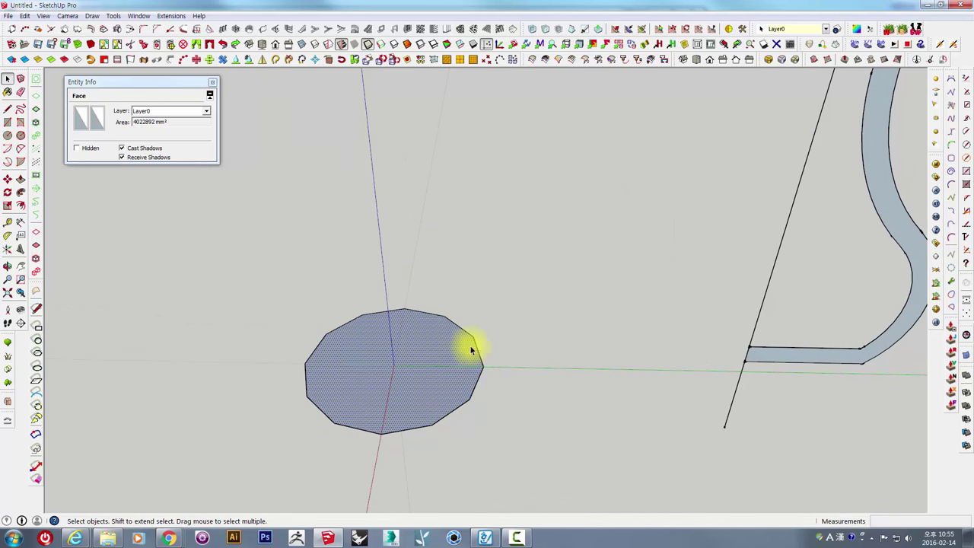
{"action": "middle_click_drag", "start_coordinate": [470, 346], "coordinate": [489, 276]}
{"action": "key", "text": "3"}
{"action": "left_click", "coordinate": [20, 133]}
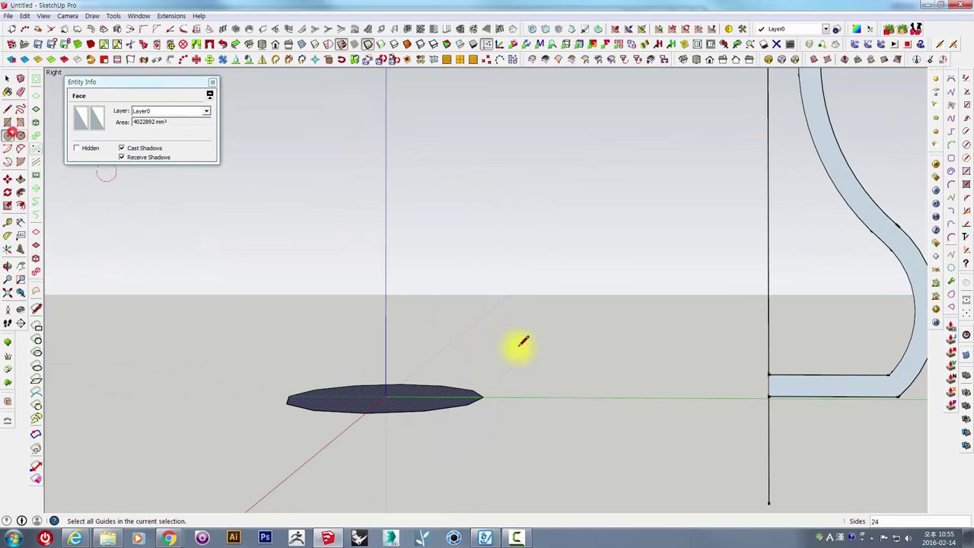
{"action": "middle_click_drag", "start_coordinate": [570, 343], "coordinate": [512, 308]}
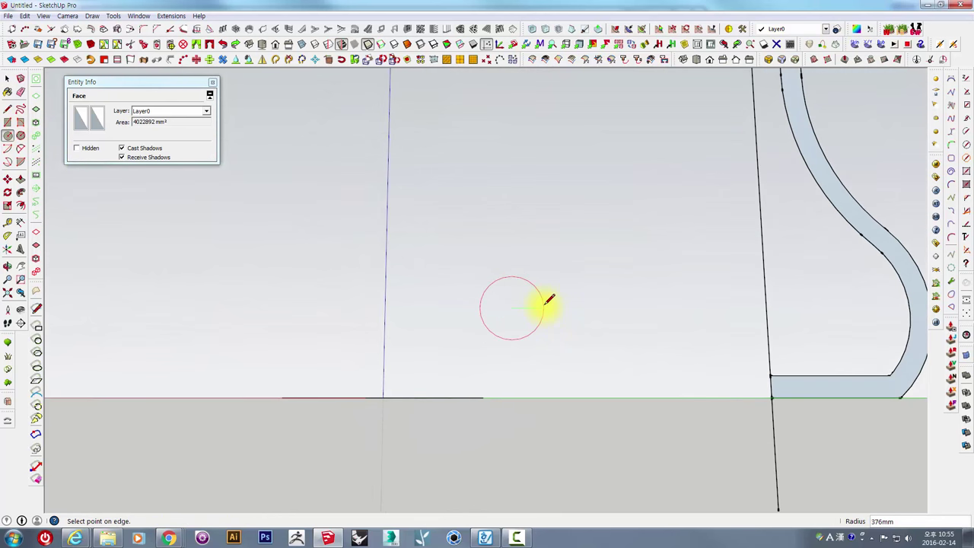
- Delete the 12-sided base's face, keeping only its outline
{"action": "mouse_move", "coordinate": [532, 385]}
{"action": "middle_mouse_down"}
{"action": "mouse_move", "coordinate": [502, 431]}
{"action": "mouse_move", "coordinate": [526, 409]}
{"action": "mouse_move", "coordinate": [425, 289]}
{"action": "middle_mouse_up"}
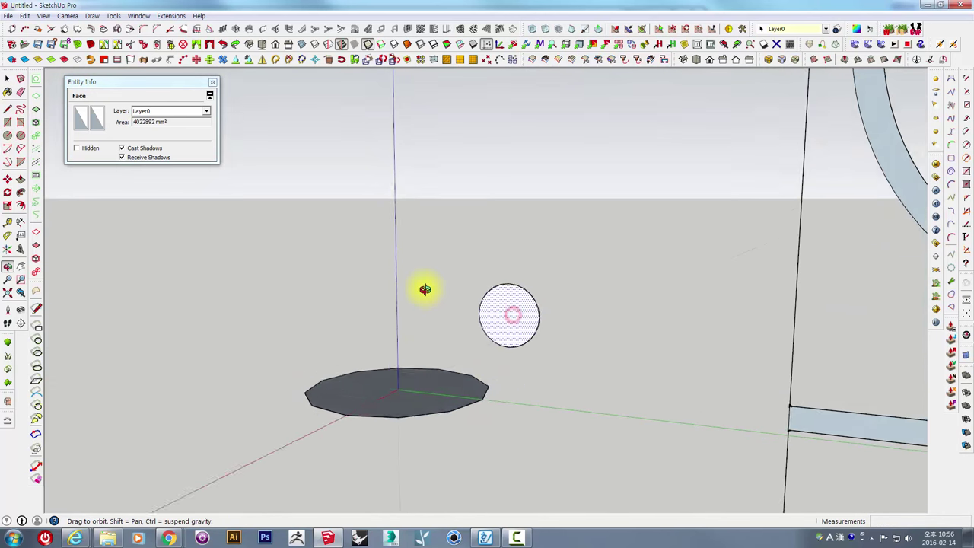
{"action": "mouse_move", "coordinate": [484, 252]}
{"action": "middle_mouse_down"}
{"action": "mouse_move", "coordinate": [542, 317]}
{"action": "mouse_move", "coordinate": [461, 413]}
{"action": "middle_mouse_up"}
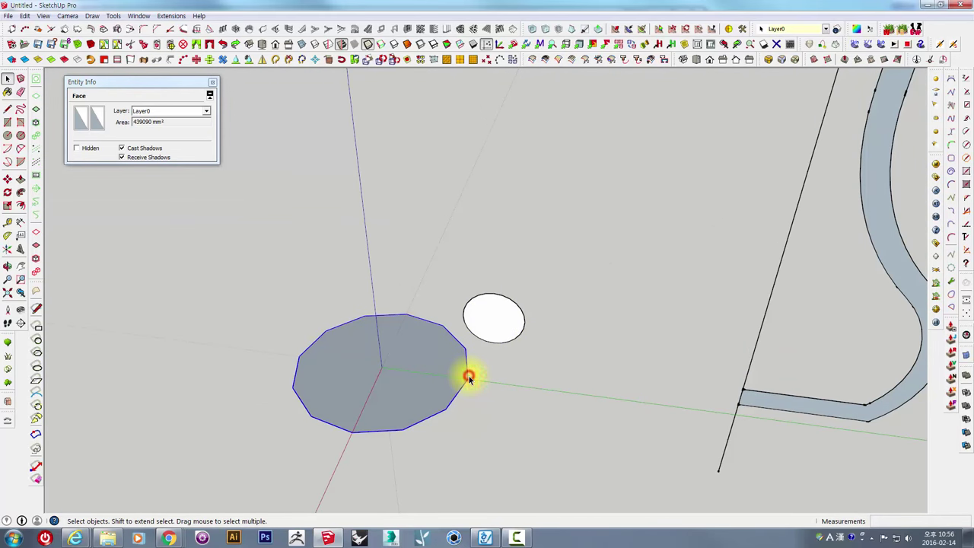
{"action": "left_click", "coordinate": [467, 377]}
{"action": "mouse_move", "coordinate": [469, 379]}
{"action": "middle_mouse_down"}
{"action": "mouse_move", "coordinate": [435, 370]}
{"action": "mouse_move", "coordinate": [413, 434]}
{"action": "mouse_move", "coordinate": [459, 359]}
{"action": "mouse_move", "coordinate": [559, 301]}
{"action": "middle_mouse_up"}
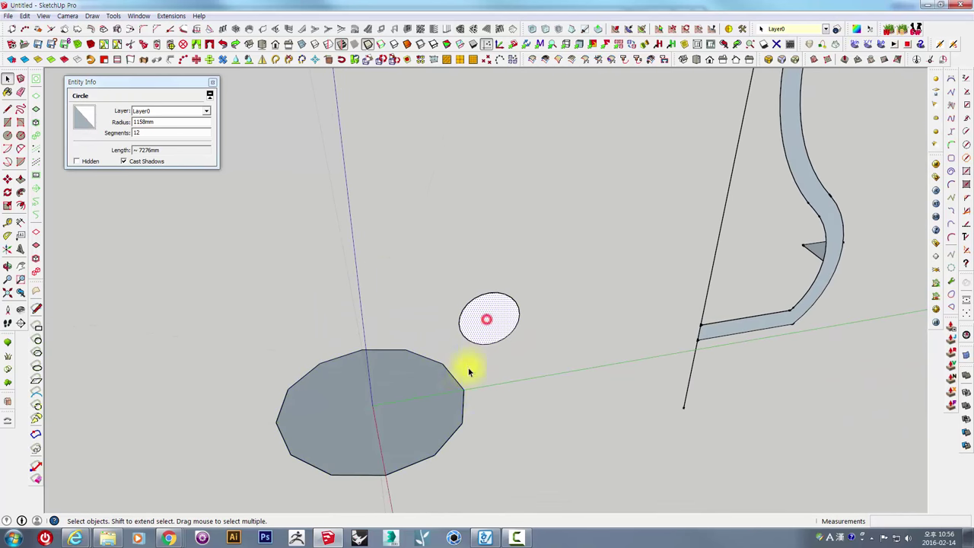
{"action": "left_click", "coordinate": [485, 332]}
{"action": "middle_click_drag", "start_coordinate": [481, 363], "coordinate": [386, 355]}
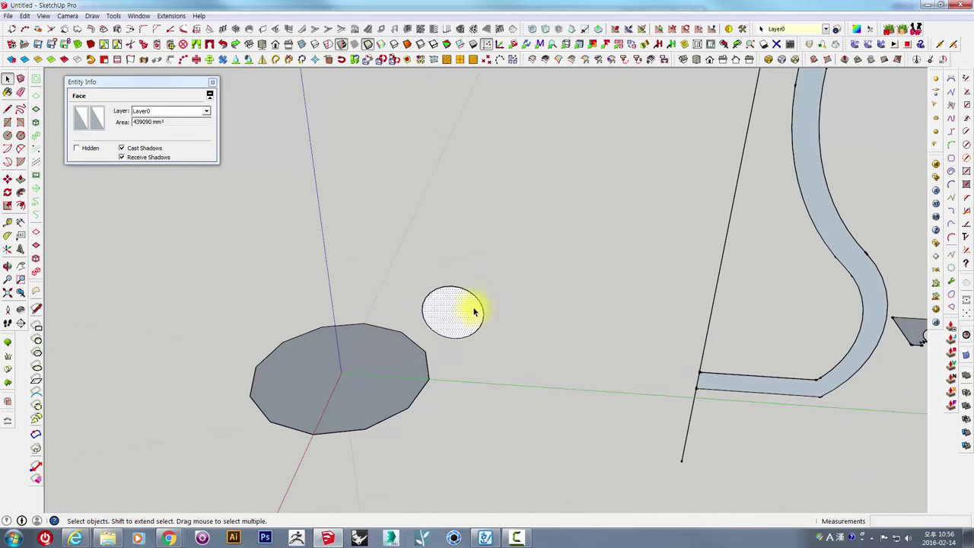
{"action": "left_click", "coordinate": [386, 368]}
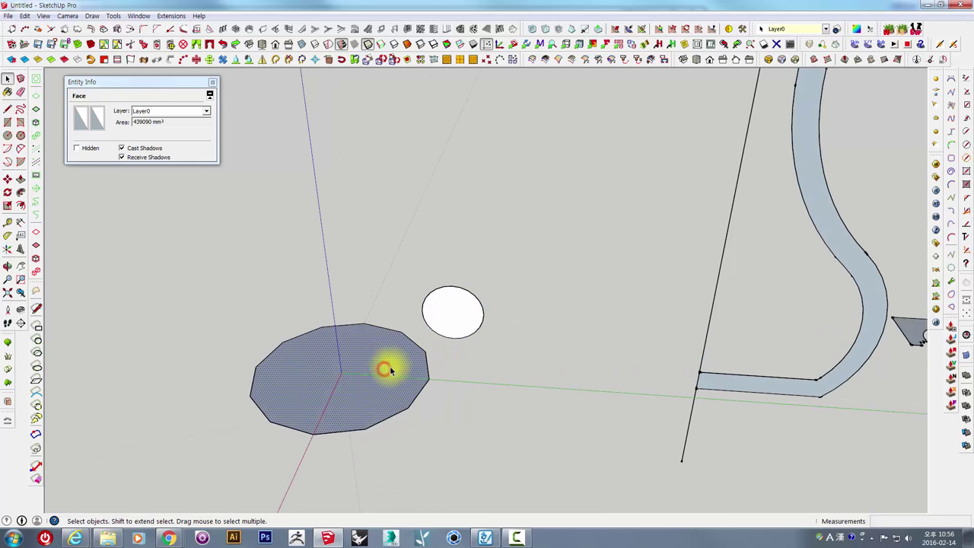
{"action": "key", "text": "Delete"}
- Follow Me the small circle around the 12-sided outline to form a ring
{"action": "left_click", "coordinate": [418, 437]}
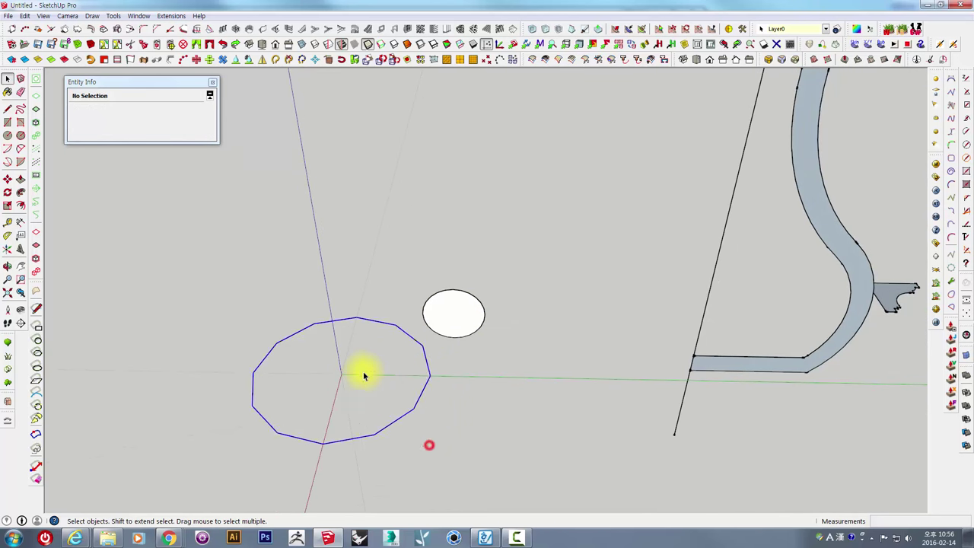
{"action": "mouse_move", "coordinate": [359, 370]}
{"action": "middle_mouse_down"}
{"action": "mouse_move", "coordinate": [478, 384]}
{"action": "mouse_move", "coordinate": [465, 408]}
{"action": "middle_mouse_up"}
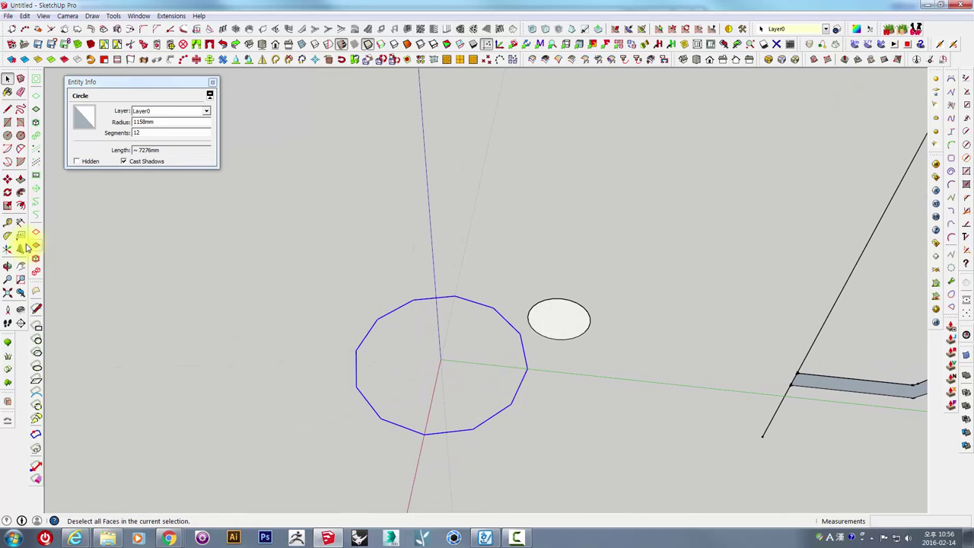
{"action": "left_click", "coordinate": [24, 196]}
{"action": "left_click", "coordinate": [563, 327]}
{"action": "mouse_move", "coordinate": [569, 322]}
{"action": "middle_mouse_down"}
{"action": "mouse_move", "coordinate": [534, 320]}
{"action": "mouse_move", "coordinate": [604, 187]}
{"action": "mouse_move", "coordinate": [525, 410]}
{"action": "middle_mouse_up"}
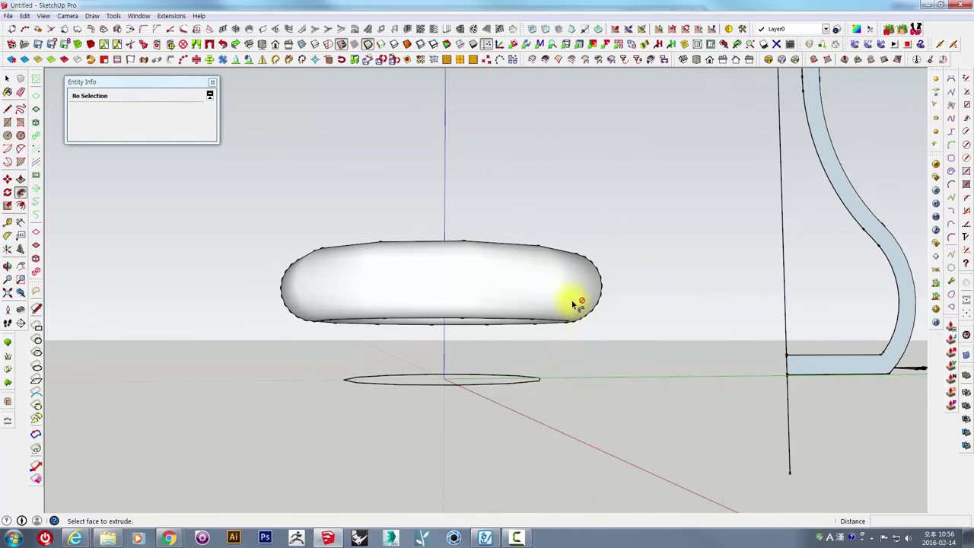
{"action": "mouse_move", "coordinate": [431, 339]}
{"action": "middle_mouse_down"}
{"action": "mouse_move", "coordinate": [589, 441]}
{"action": "mouse_move", "coordinate": [575, 398]}
{"action": "middle_mouse_up"}
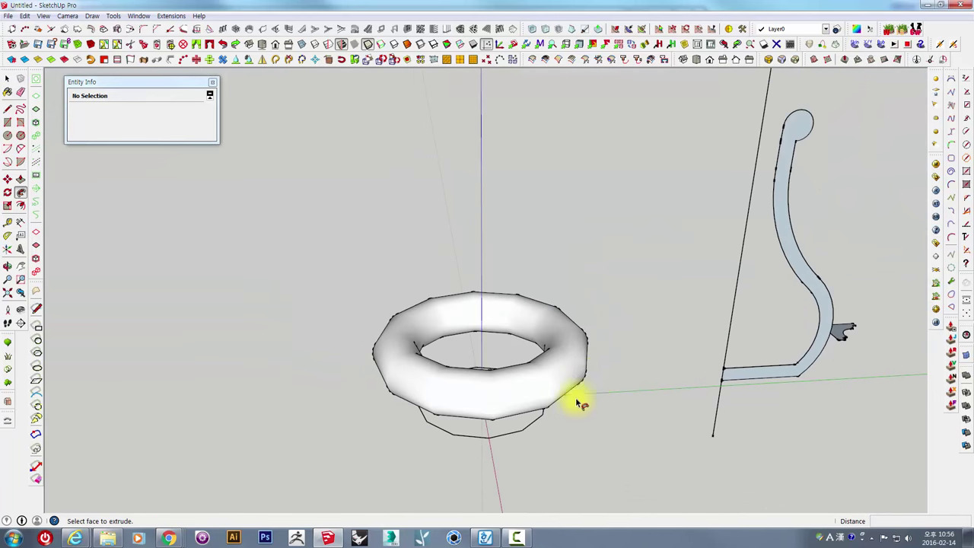
- Delete the ring and the leftover outline path
{"action": "key", "text": "space"}
{"action": "left_click", "coordinate": [572, 345]}
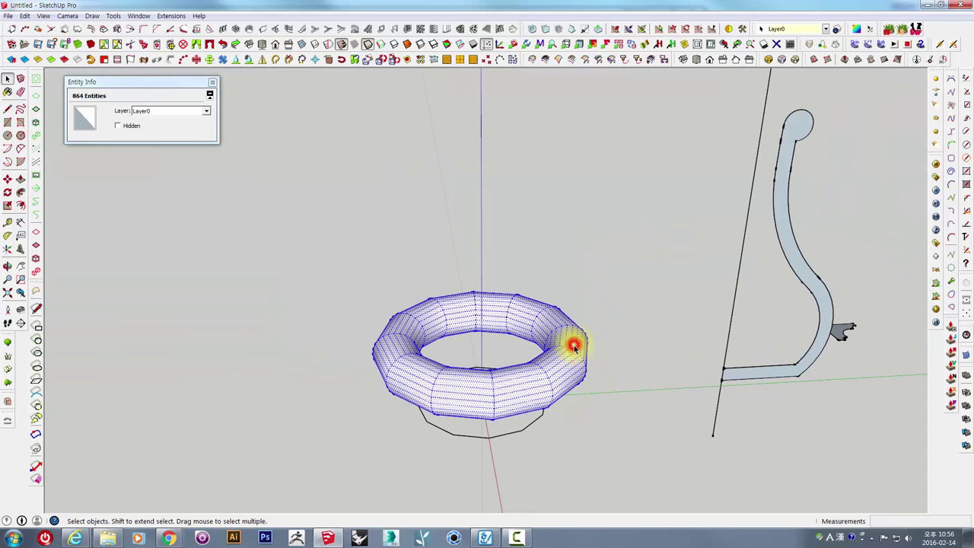
{"action": "key", "text": "Delete"}
{"action": "left_click_drag", "start_coordinate": [564, 452], "coordinate": [362, 327]}
{"action": "key", "text": "Delete"}
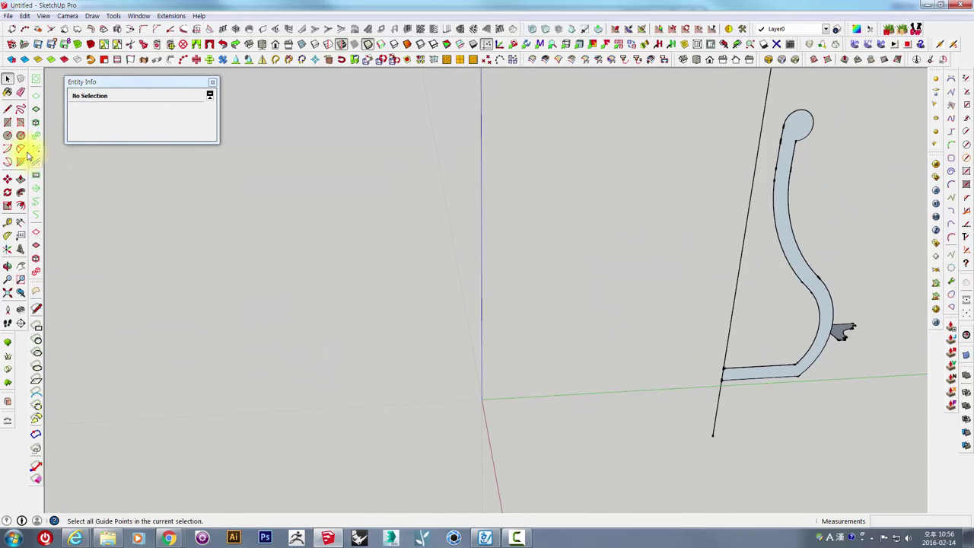
- Draw a circle centred on the origin
{"action": "left_click", "coordinate": [8, 136]}
{"action": "left_click", "coordinate": [482, 399]}
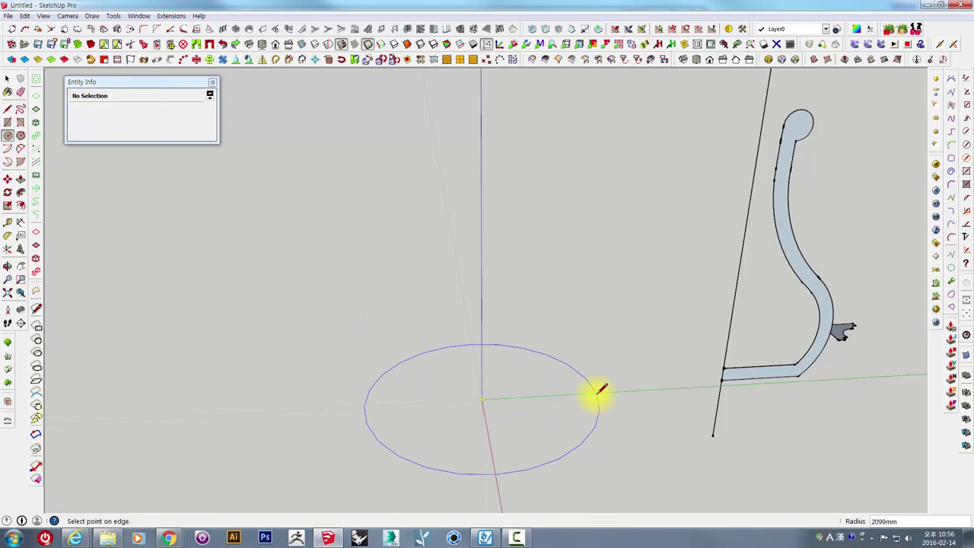
{"action": "left_click", "coordinate": [598, 393]}
{"action": "middle_click_drag", "start_coordinate": [539, 419], "coordinate": [489, 487]}
{"action": "key", "text": "space"}
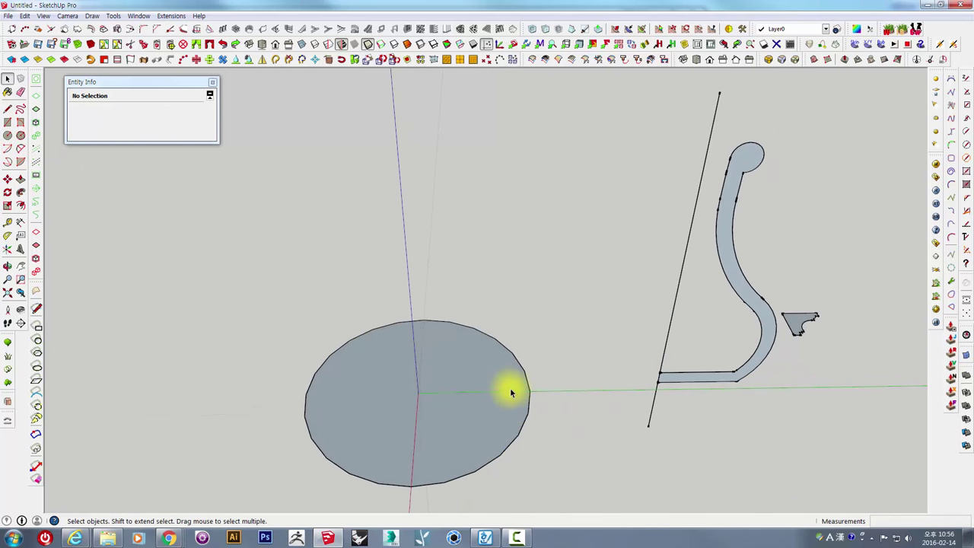
- Offset a smaller concentric circle inside the disc
{"action": "key", "text": "f"}
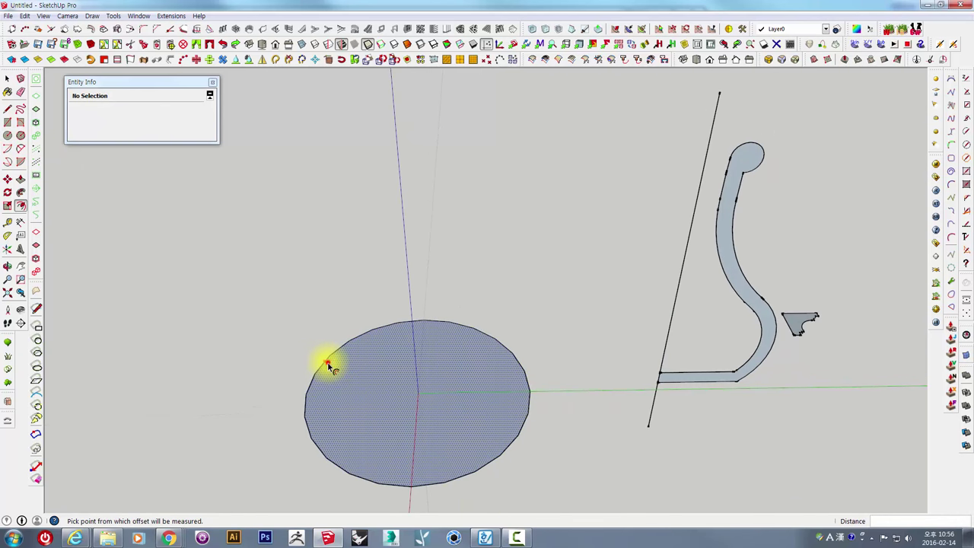
{"action": "left_click", "coordinate": [328, 365]}
{"action": "left_click", "coordinate": [349, 371]}
{"action": "middle_click_drag", "start_coordinate": [401, 400], "coordinate": [416, 390]}
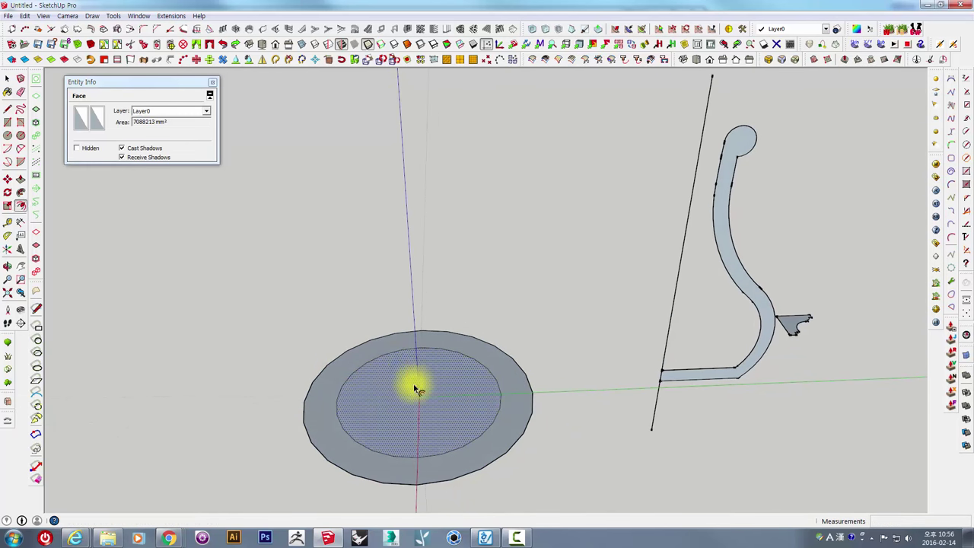
- Delete the outer ring face and select the remaining inner disc
{"action": "left_click", "coordinate": [512, 406]}
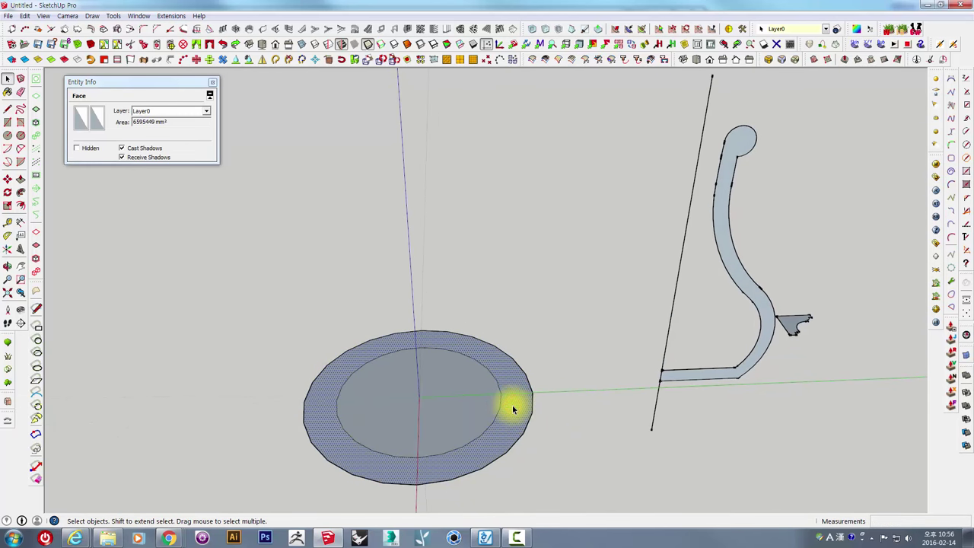
{"action": "key", "text": "Delete"}
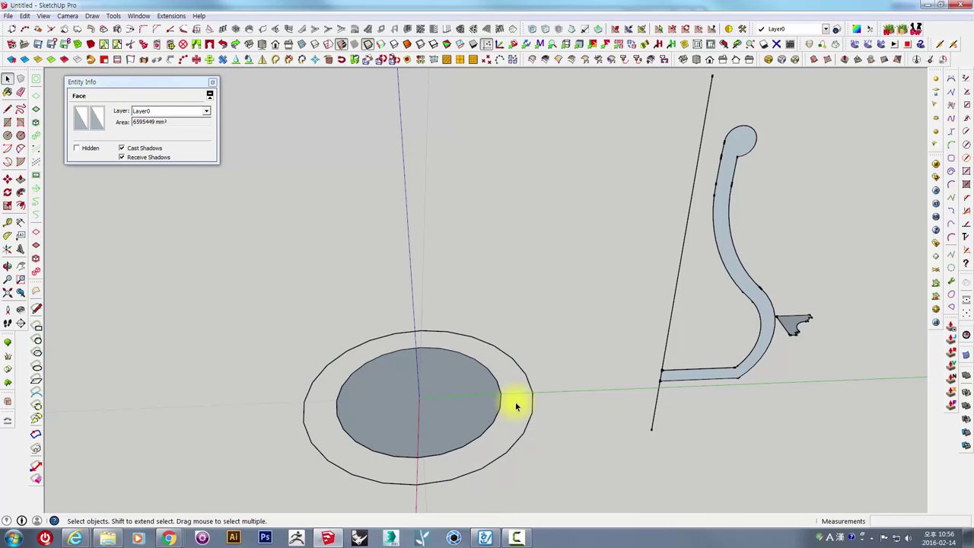
{"action": "middle_click_drag", "start_coordinate": [515, 406], "coordinate": [434, 387]}
{"action": "double_click", "coordinate": [434, 387]}
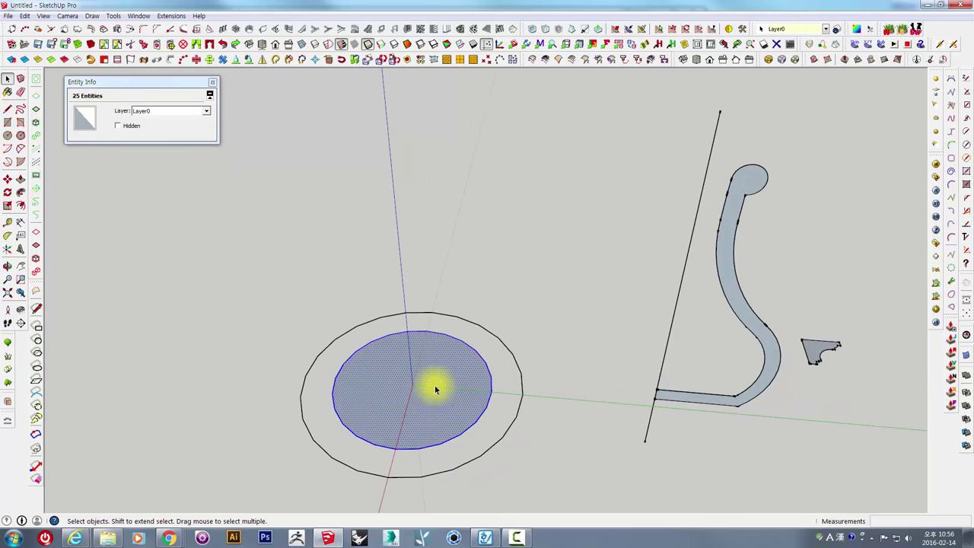
- Rotate the inner disc exactly 90° about its centre so it stands upright
{"action": "key", "text": "q"}
{"action": "middle_click_drag", "start_coordinate": [467, 385], "coordinate": [382, 339]}
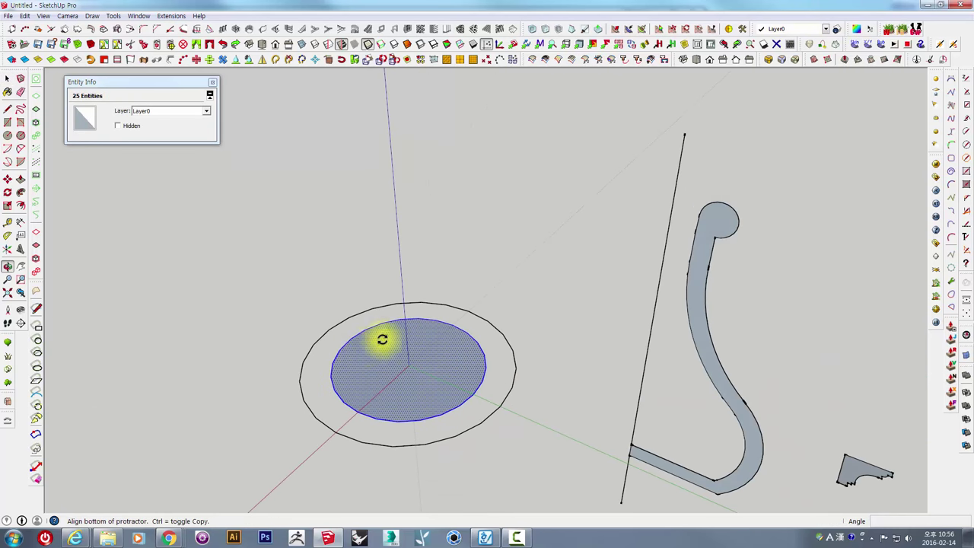
{"action": "left_click", "coordinate": [408, 366]}
{"action": "left_click", "coordinate": [454, 324]}
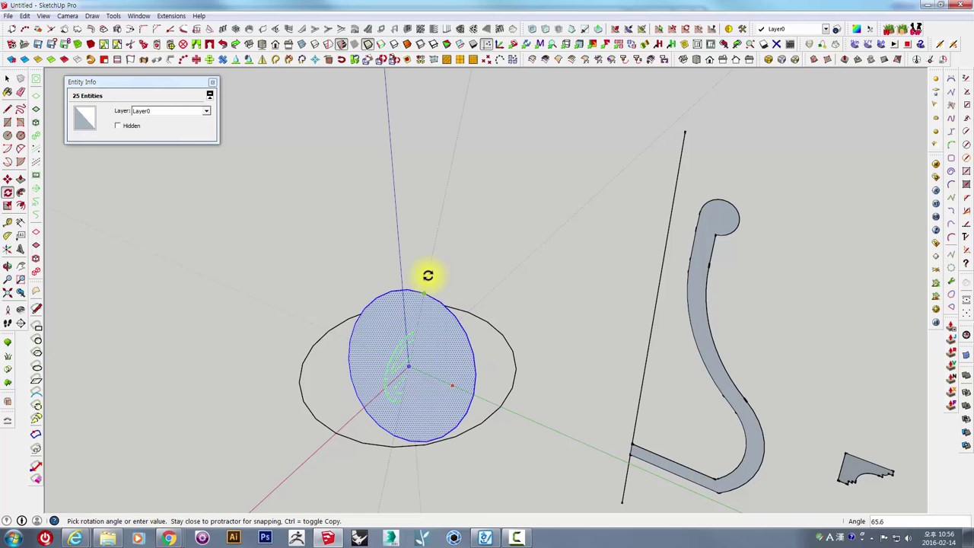
{"action": "type", "text": "90"}
{"action": "key", "text": "Return"}
{"action": "mouse_move", "coordinate": [427, 276]}
{"action": "middle_mouse_down"}
{"action": "mouse_move", "coordinate": [526, 348]}
{"action": "mouse_move", "coordinate": [541, 373]}
{"action": "mouse_move", "coordinate": [498, 354]}
{"action": "mouse_move", "coordinate": [511, 305]}
{"action": "middle_mouse_up"}
- Select the upright disc together with the ring circle
{"action": "key", "text": "space"}
{"action": "left_click", "coordinate": [513, 287]}
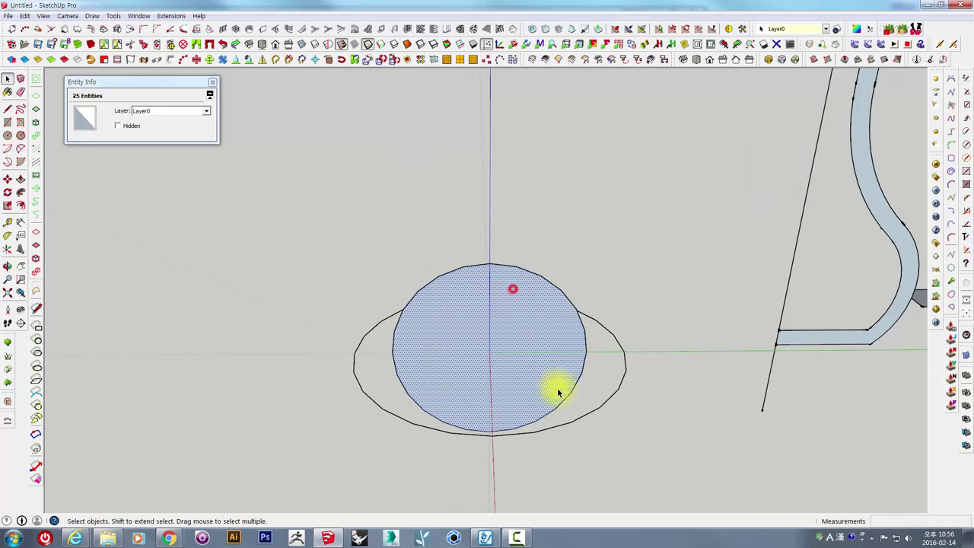
{"action": "middle_click_drag", "start_coordinate": [561, 386], "coordinate": [576, 456]}
{"action": "left_click_drag", "start_coordinate": [582, 458], "coordinate": [386, 270]}
{"action": "scroll", "coordinate": [457, 363], "scroll_direction": "down", "scroll_amount": 2}
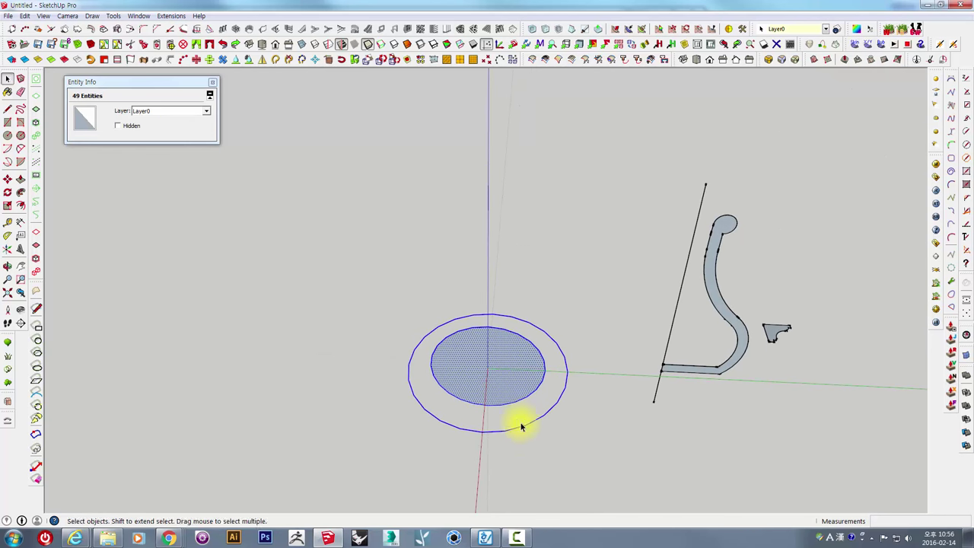
- Copy the disc and ring circle to the left of the original with Move and Ctrl
{"action": "key", "text": "m"}
{"action": "left_click", "coordinate": [558, 446]}
{"action": "key", "text": "ctrl"}
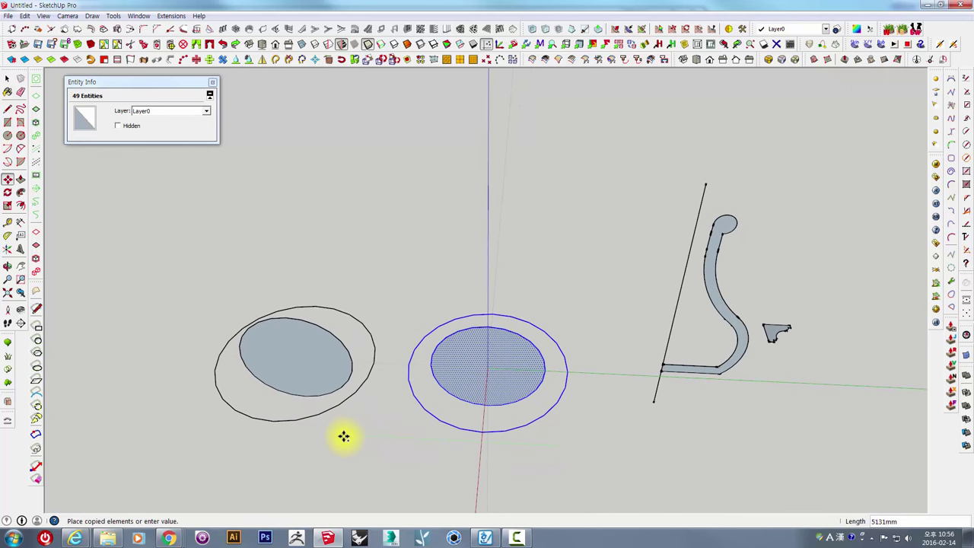
{"action": "left_click", "coordinate": [343, 436]}
{"action": "scroll", "coordinate": [497, 287], "scroll_direction": "up", "scroll_amount": 3}
{"action": "middle_click_drag", "start_coordinate": [498, 287], "coordinate": [482, 276]}
- Select the original's centre disc and outer ring circle
{"action": "key", "text": "space"}
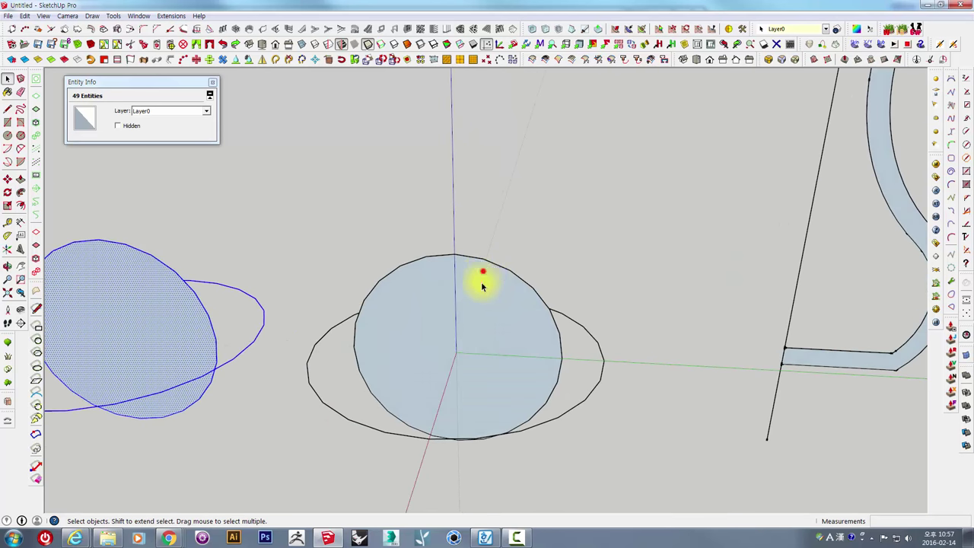
{"action": "left_click", "coordinate": [482, 273]}
{"action": "left_click", "coordinate": [592, 338]}
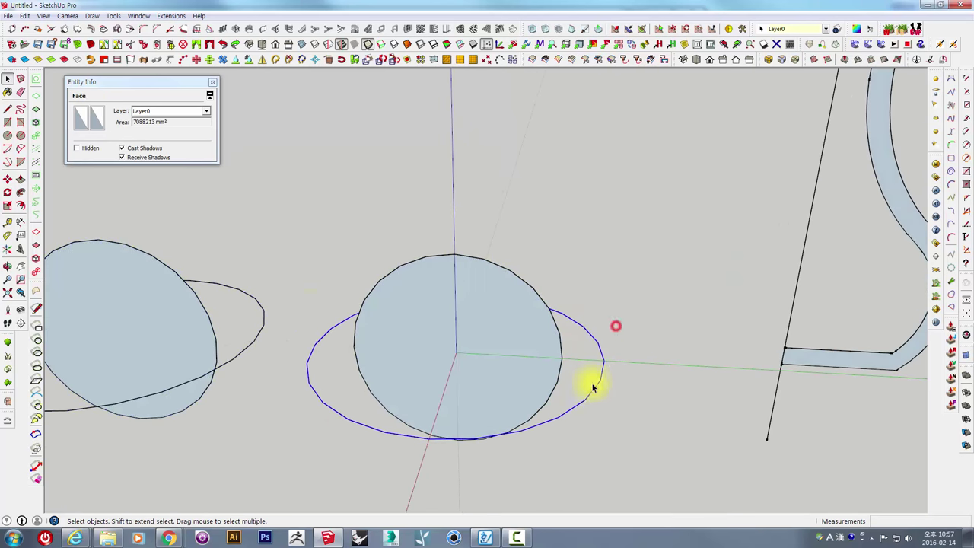
{"action": "mouse_move", "coordinate": [587, 385]}
{"action": "middle_mouse_down"}
{"action": "mouse_move", "coordinate": [505, 449]}
{"action": "mouse_move", "coordinate": [586, 395]}
{"action": "middle_mouse_up"}
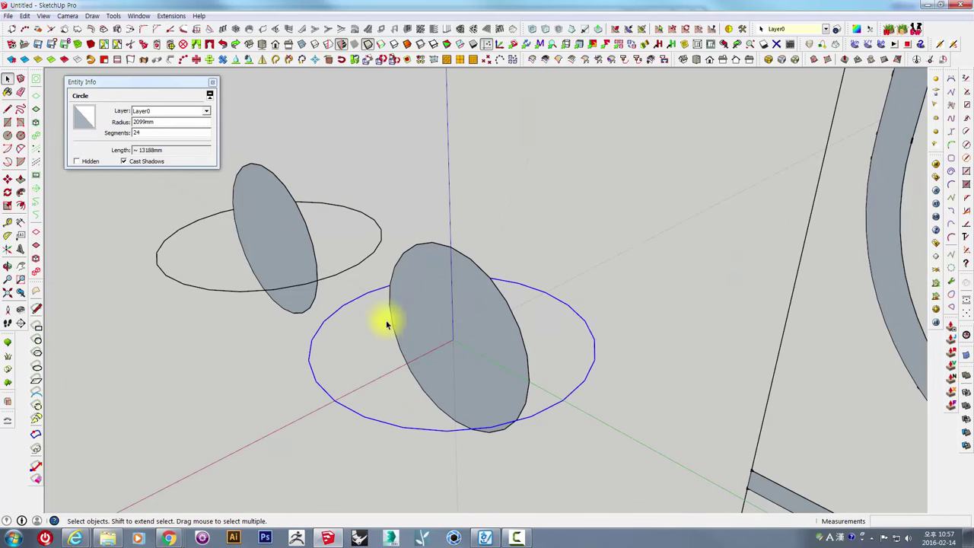
{"action": "middle_click_drag", "start_coordinate": [387, 325], "coordinate": [435, 337]}
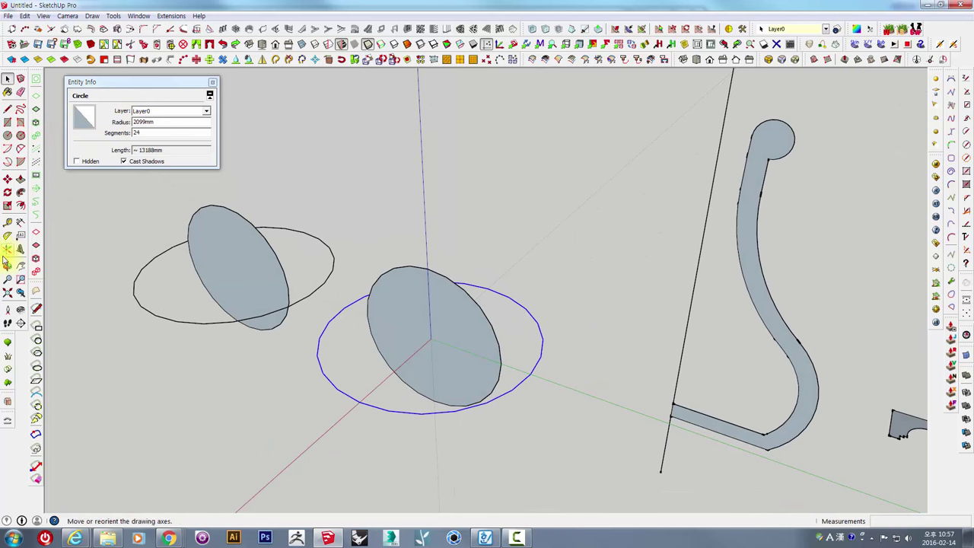
{"action": "middle_click_drag", "start_coordinate": [175, 244], "coordinate": [92, 255]}
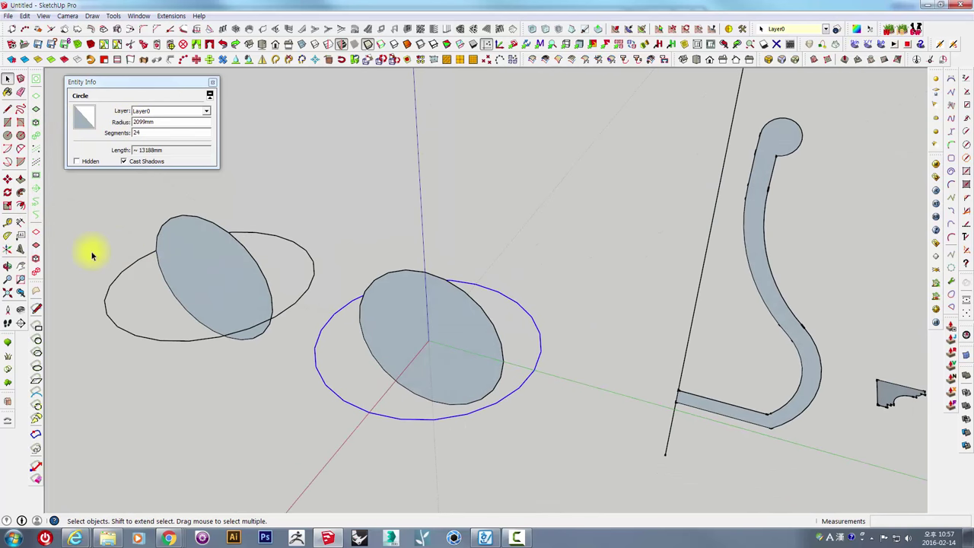
{"action": "left_click", "coordinate": [20, 195]}
{"action": "left_click", "coordinate": [385, 318]}
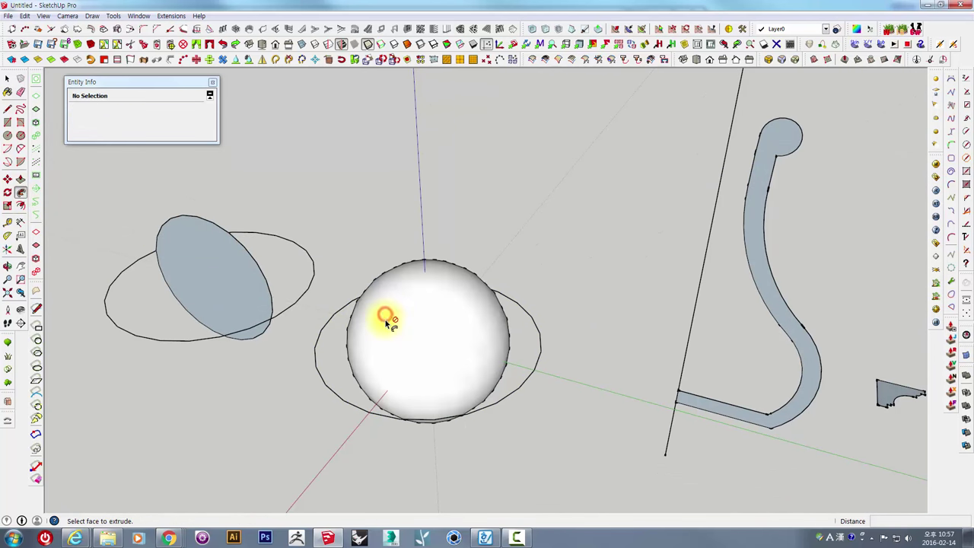
{"action": "mouse_move", "coordinate": [390, 329]}
{"action": "middle_mouse_down"}
{"action": "mouse_move", "coordinate": [522, 191]}
{"action": "mouse_move", "coordinate": [433, 417]}
{"action": "mouse_move", "coordinate": [470, 332]}
{"action": "middle_mouse_up"}
{"action": "key", "text": "space"}
{"action": "left_click", "coordinate": [482, 319]}
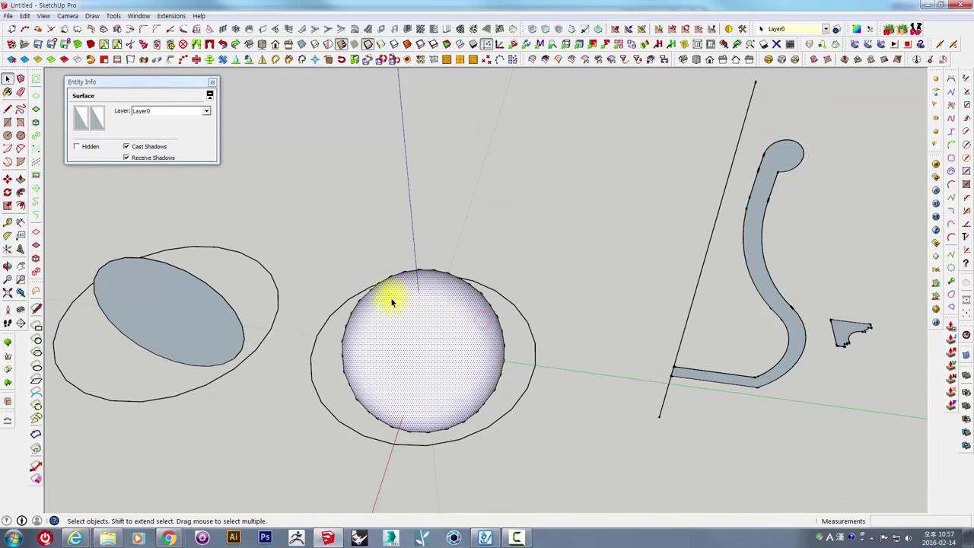
{"action": "left_click", "coordinate": [191, 304]}
{"action": "middle_click_drag", "start_coordinate": [191, 304], "coordinate": [465, 296], "text": "shift"}
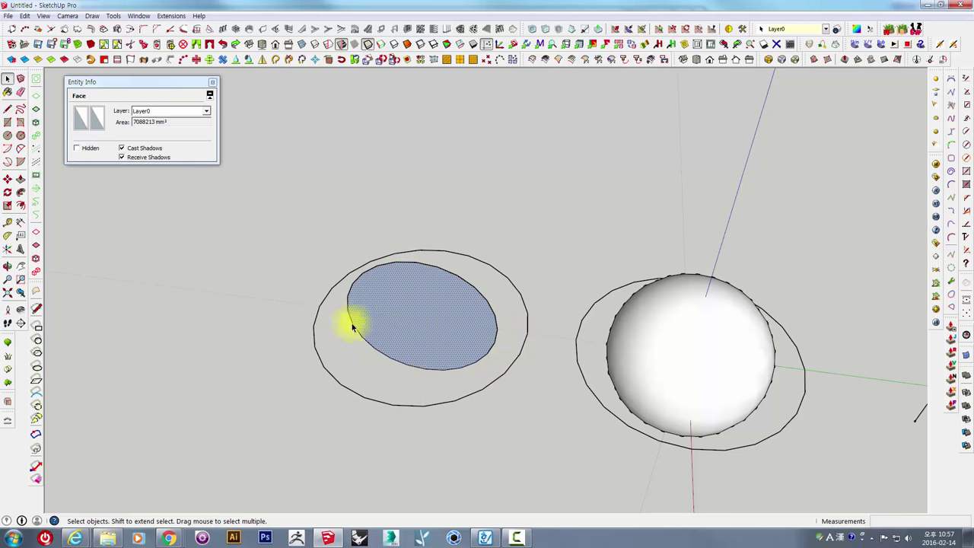
{"action": "mouse_move", "coordinate": [719, 331]}
{"action": "middle_mouse_down"}
{"action": "mouse_move", "coordinate": [428, 267]}
{"action": "mouse_move", "coordinate": [434, 250]}
{"action": "middle_mouse_up"}
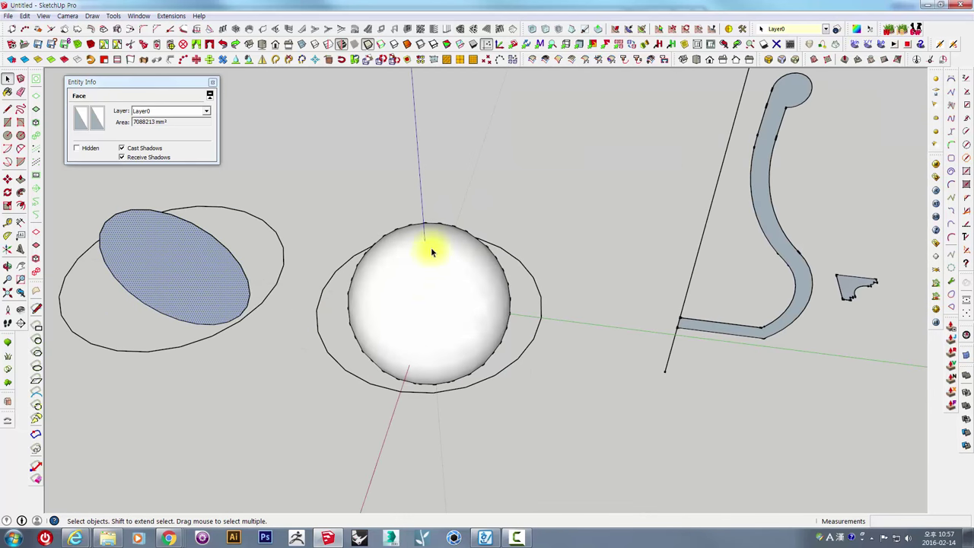
{"action": "left_click", "coordinate": [432, 250]}
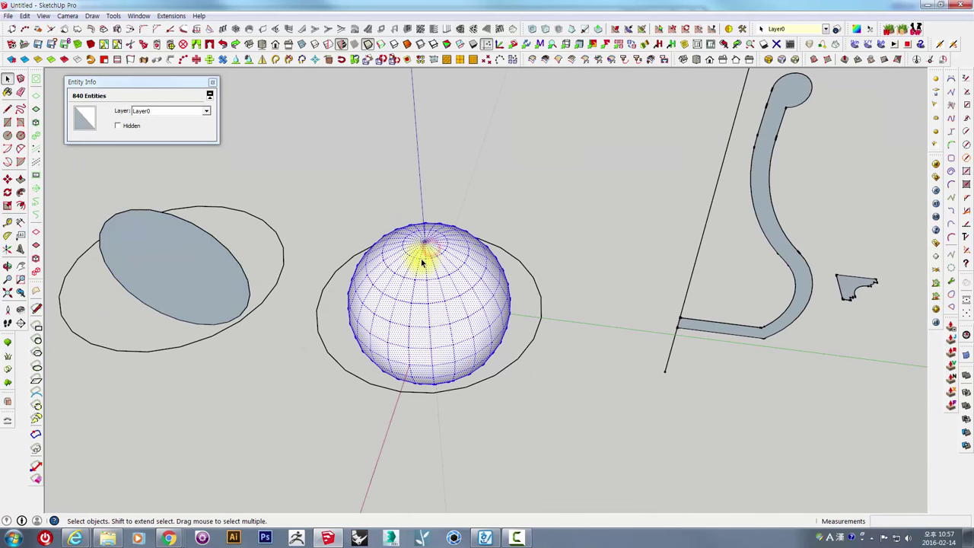
{"action": "middle_click_drag", "start_coordinate": [427, 304], "coordinate": [462, 242]}
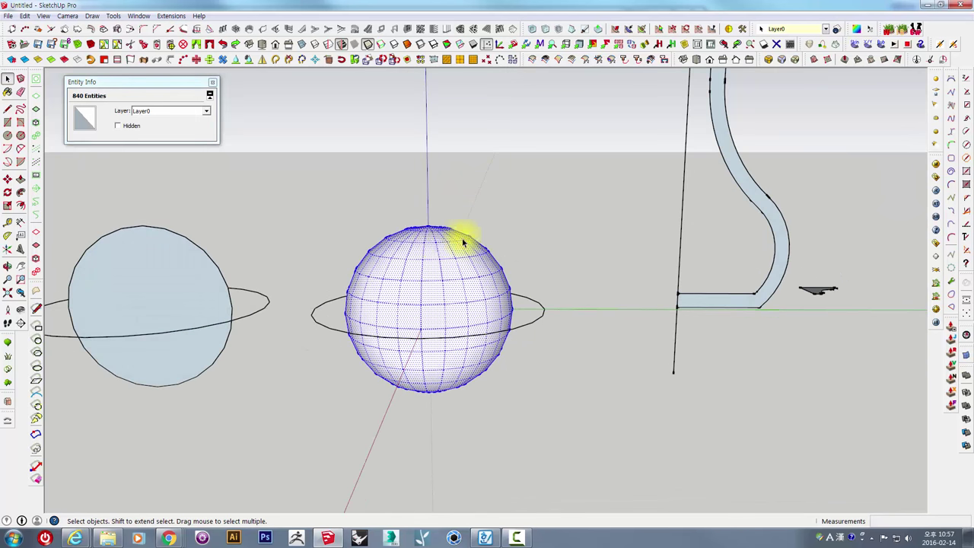
{"action": "mouse_move", "coordinate": [410, 274]}
{"action": "middle_mouse_down"}
{"action": "mouse_move", "coordinate": [413, 387]}
{"action": "mouse_move", "coordinate": [495, 330]}
{"action": "middle_mouse_up"}
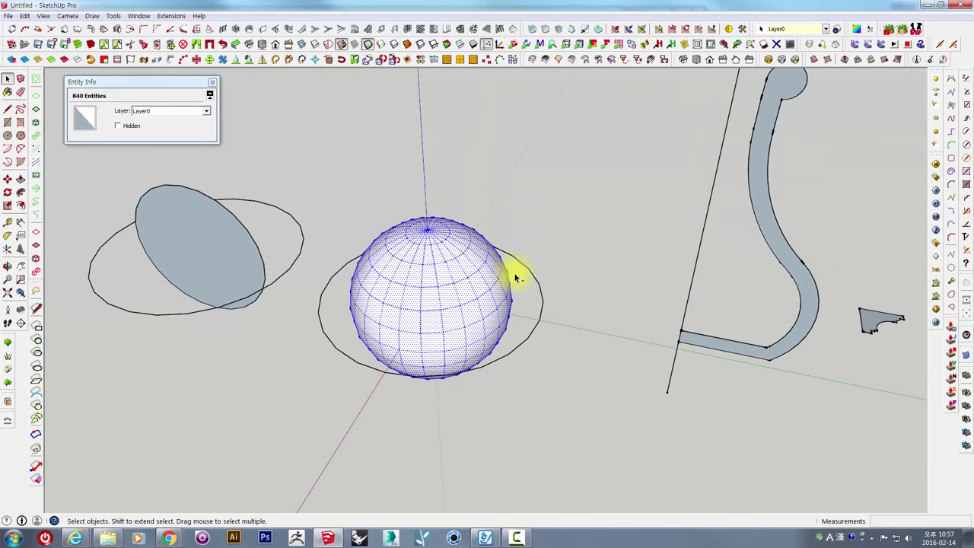
{"action": "key", "text": "ctrl+z"}
{"action": "left_click", "coordinate": [523, 226]}
{"action": "scroll", "coordinate": [502, 244], "scroll_direction": "up", "scroll_amount": 2}
- Set the outer ring circle's Segments to 48 in Entity Info
{"action": "left_click", "coordinate": [547, 294]}
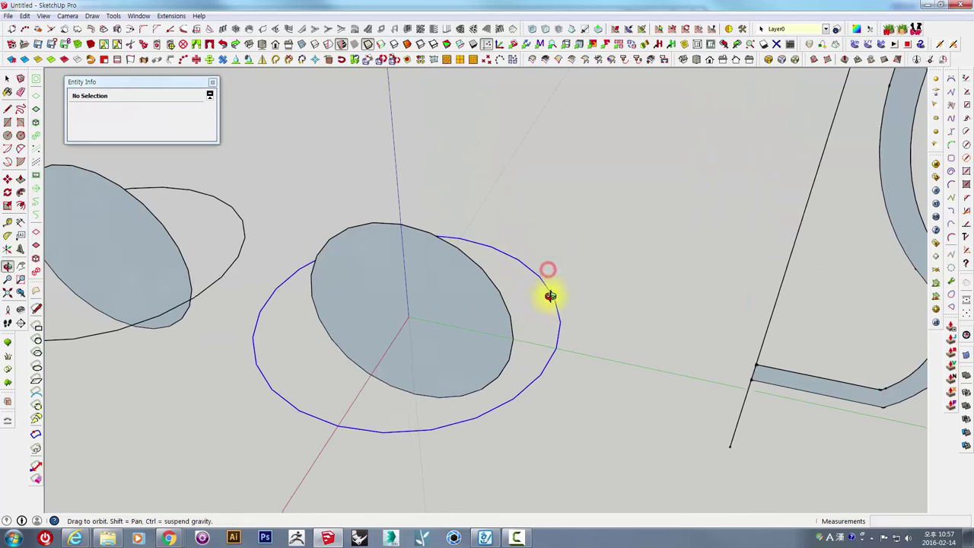
{"action": "left_click", "coordinate": [149, 132]}
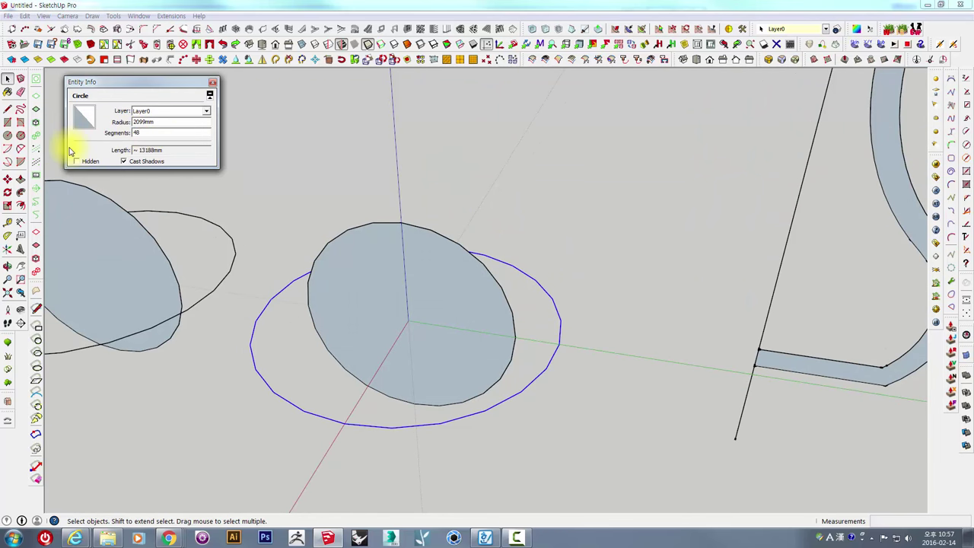
{"action": "left_click", "coordinate": [361, 190]}
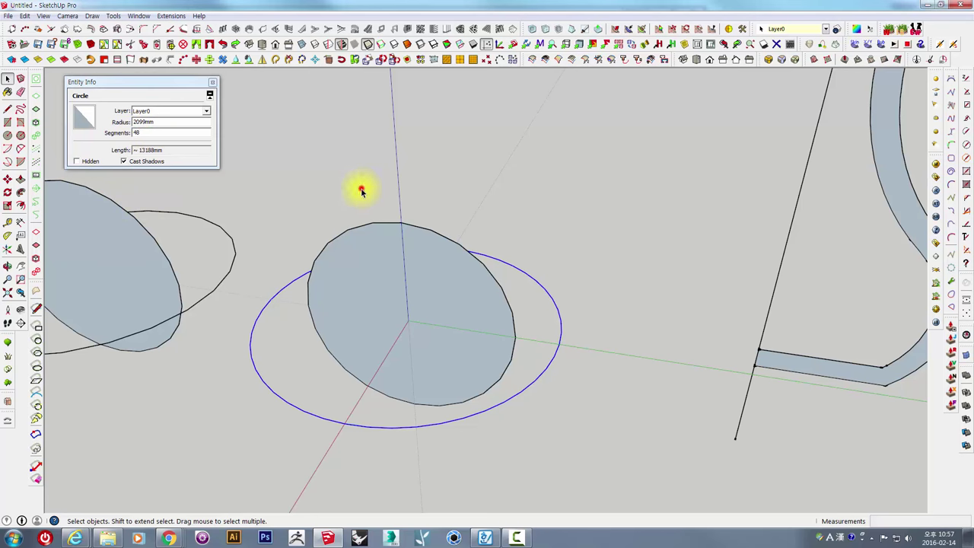
- Follow Me the upright disc around the 48-segment circle into a sphere
{"action": "left_click", "coordinate": [569, 295]}
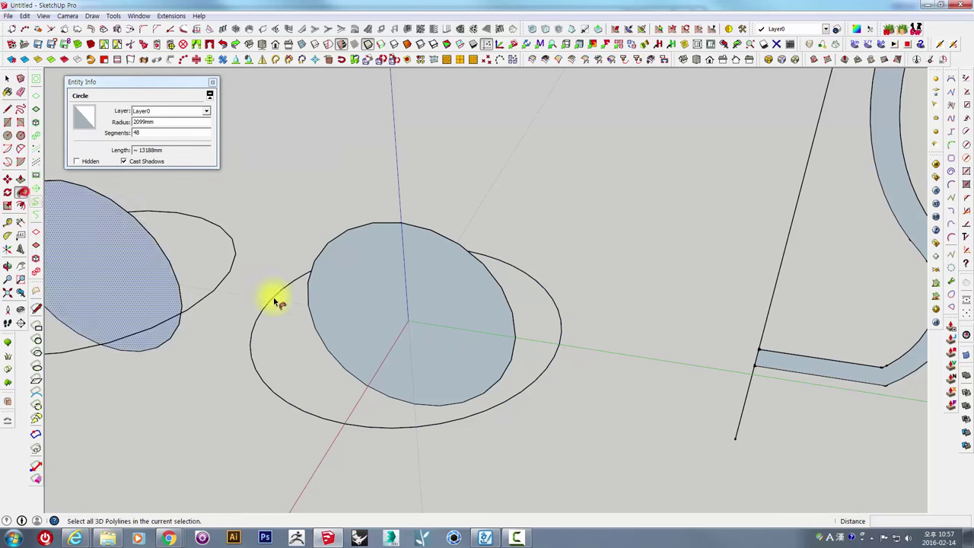
{"action": "left_click", "coordinate": [365, 279]}
{"action": "key", "text": "space"}
{"action": "middle_click_drag", "start_coordinate": [365, 278], "coordinate": [433, 267]}
{"action": "left_click", "coordinate": [434, 264]}
{"action": "triple_click", "coordinate": [433, 265]}
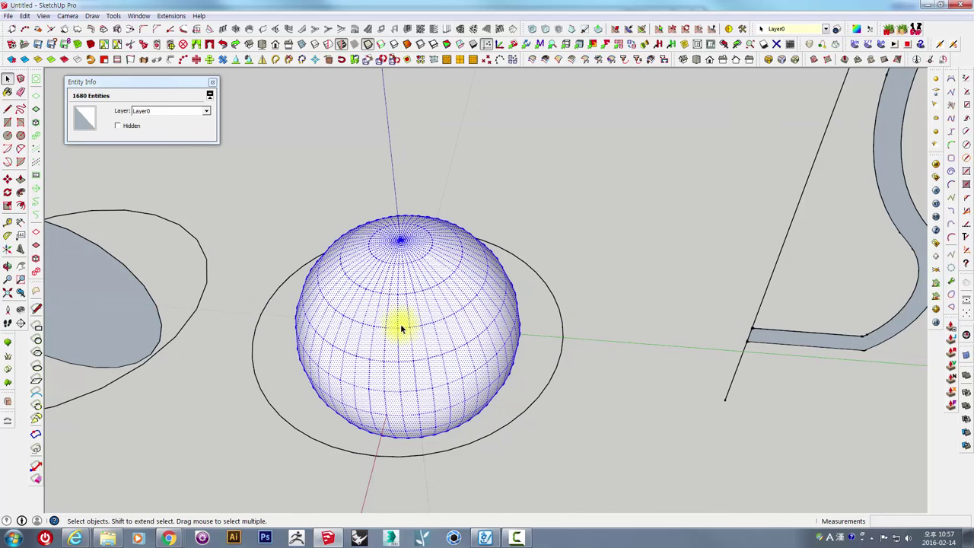
{"action": "mouse_move", "coordinate": [400, 323]}
{"action": "middle_mouse_down"}
{"action": "mouse_move", "coordinate": [413, 195]}
{"action": "mouse_move", "coordinate": [475, 261]}
{"action": "mouse_move", "coordinate": [435, 326]}
{"action": "mouse_move", "coordinate": [461, 294]}
{"action": "mouse_move", "coordinate": [547, 311]}
{"action": "mouse_move", "coordinate": [523, 323]}
{"action": "mouse_move", "coordinate": [514, 304]}
{"action": "middle_mouse_up"}
{"action": "left_click", "coordinate": [520, 222]}
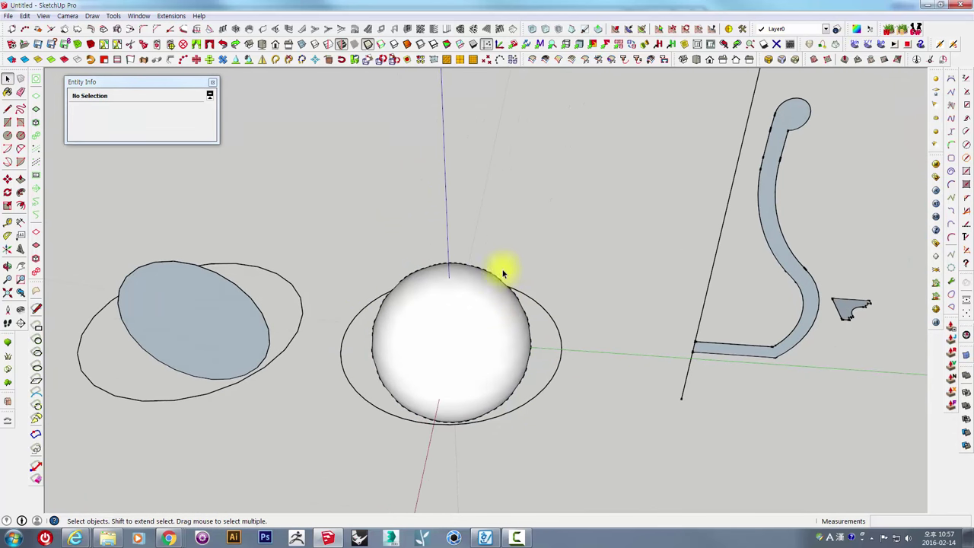
- Split the left copy's disc with a vertical line and delete its left half
{"action": "left_click", "coordinate": [231, 311]}
{"action": "left_click", "coordinate": [525, 324]}
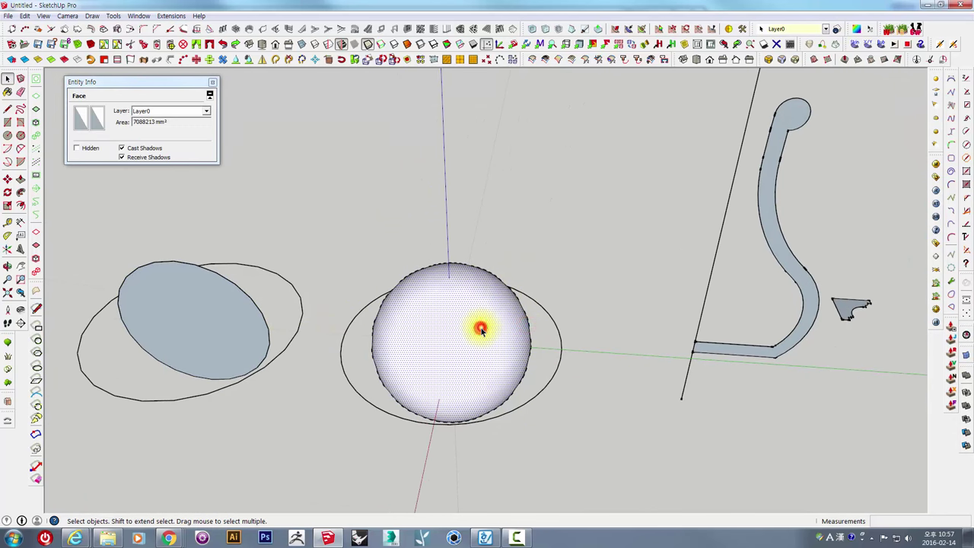
{"action": "double_click", "coordinate": [481, 329]}
{"action": "middle_click_drag", "start_coordinate": [248, 315], "coordinate": [434, 304], "text": "shift"}
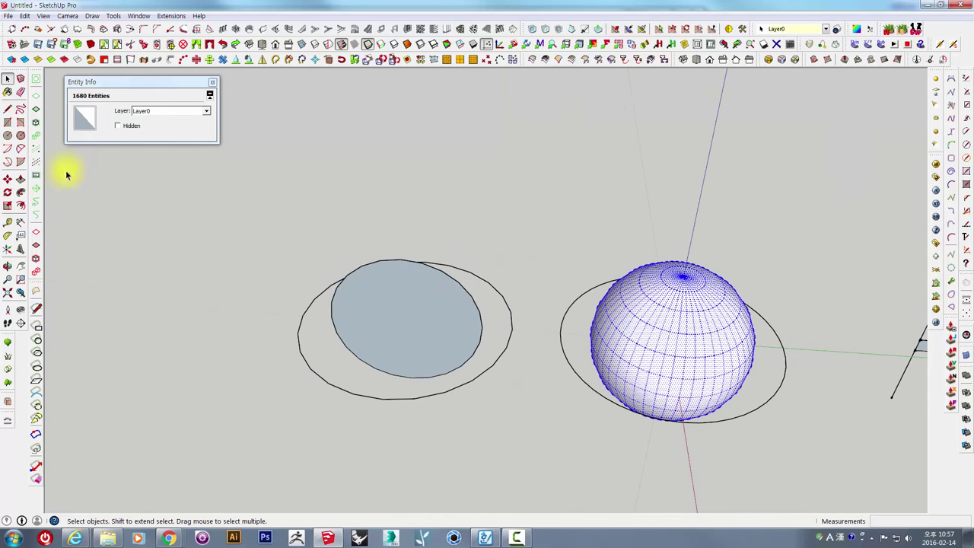
{"action": "left_click", "coordinate": [8, 112]}
{"action": "mouse_move", "coordinate": [347, 266]}
{"action": "middle_mouse_down"}
{"action": "mouse_move", "coordinate": [429, 169]}
{"action": "mouse_move", "coordinate": [405, 243]}
{"action": "middle_mouse_up"}
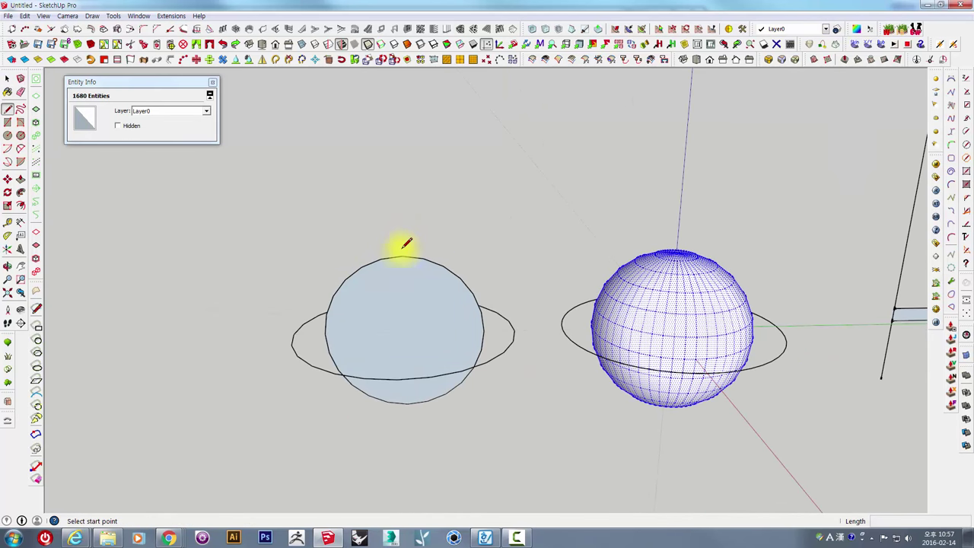
{"action": "left_click", "coordinate": [411, 269]}
{"action": "left_click", "coordinate": [409, 401]}
{"action": "key", "text": "space"}
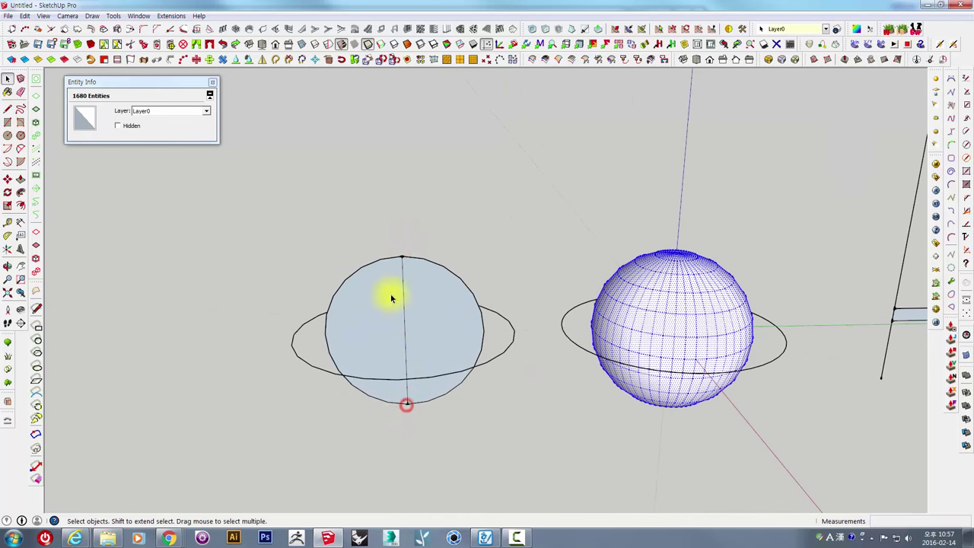
{"action": "middle_click_drag", "start_coordinate": [394, 293], "coordinate": [360, 363]}
{"action": "left_click", "coordinate": [332, 338]}
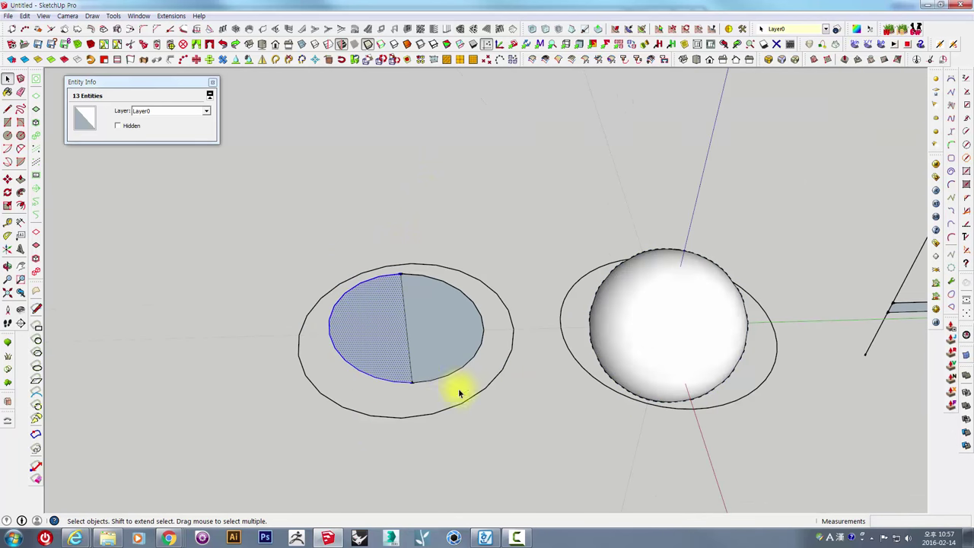
{"action": "key", "text": "Delete"}
- Sweep the half-disc around the copy's ring circle into a sphere
{"action": "mouse_move", "coordinate": [456, 391]}
{"action": "middle_mouse_down"}
{"action": "mouse_move", "coordinate": [434, 282]}
{"action": "mouse_move", "coordinate": [481, 301]}
{"action": "mouse_move", "coordinate": [449, 355]}
{"action": "middle_mouse_up"}
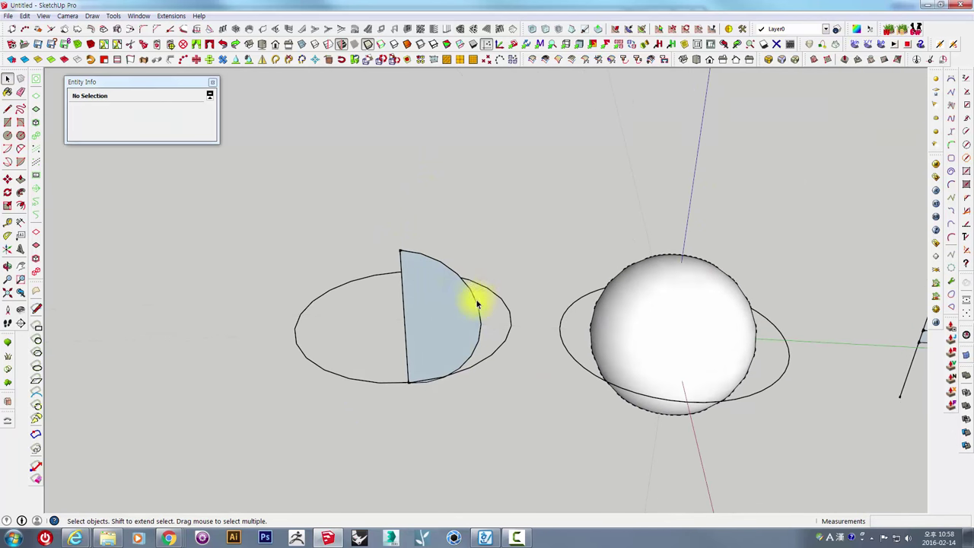
{"action": "left_click", "coordinate": [502, 315]}
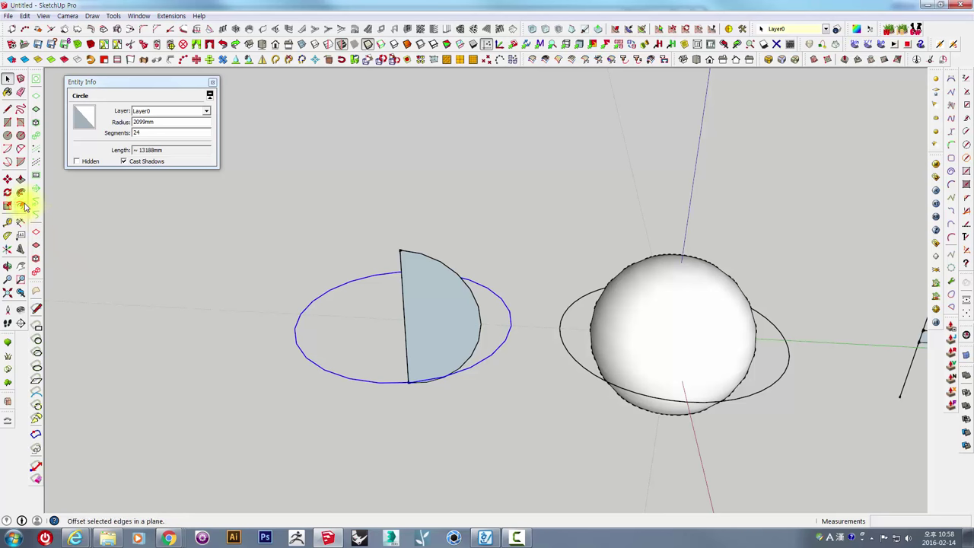
{"action": "left_click", "coordinate": [413, 315]}
{"action": "middle_click_drag", "start_coordinate": [419, 385], "coordinate": [426, 315]}
{"action": "key", "text": "space"}
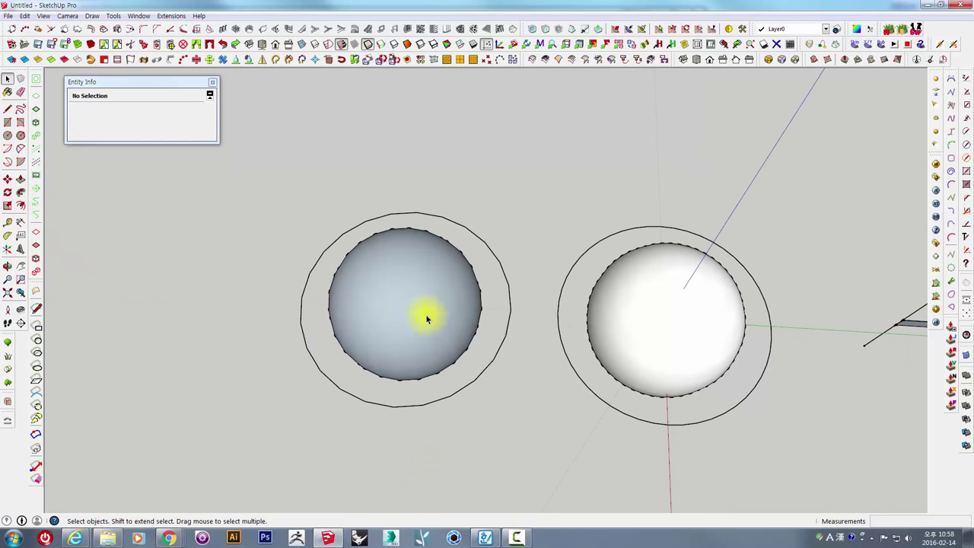
{"action": "left_click", "coordinate": [422, 302]}
{"action": "triple_click", "coordinate": [422, 302]}
{"action": "mouse_move", "coordinate": [409, 365]}
{"action": "middle_mouse_down"}
{"action": "mouse_move", "coordinate": [409, 174]}
{"action": "mouse_move", "coordinate": [413, 223]}
{"action": "mouse_move", "coordinate": [433, 198]}
{"action": "middle_mouse_up"}
- Reverse the new sphere's faces so it shows white outer faces
{"action": "right_click", "coordinate": [391, 239]}
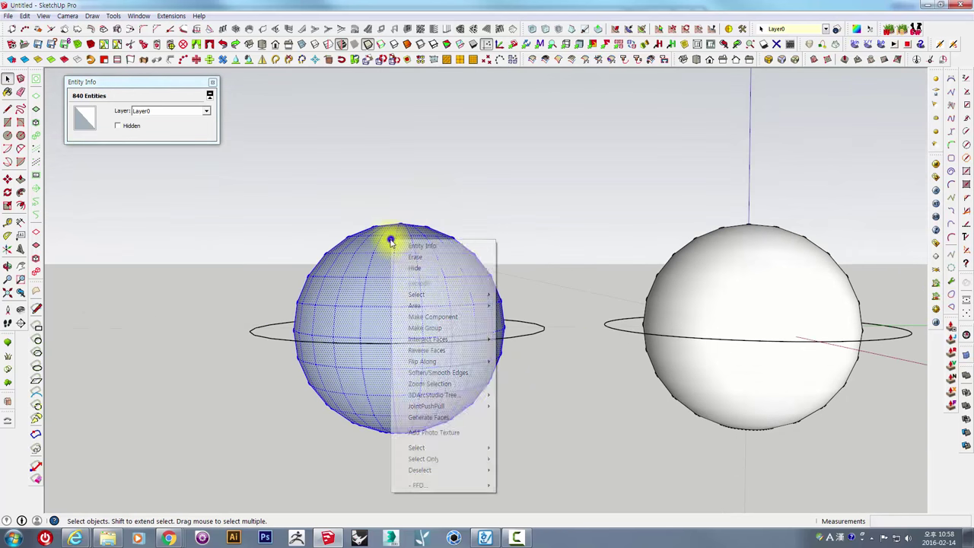
{"action": "left_click", "coordinate": [426, 349]}
{"action": "middle_click_drag", "start_coordinate": [430, 279], "coordinate": [362, 455]}
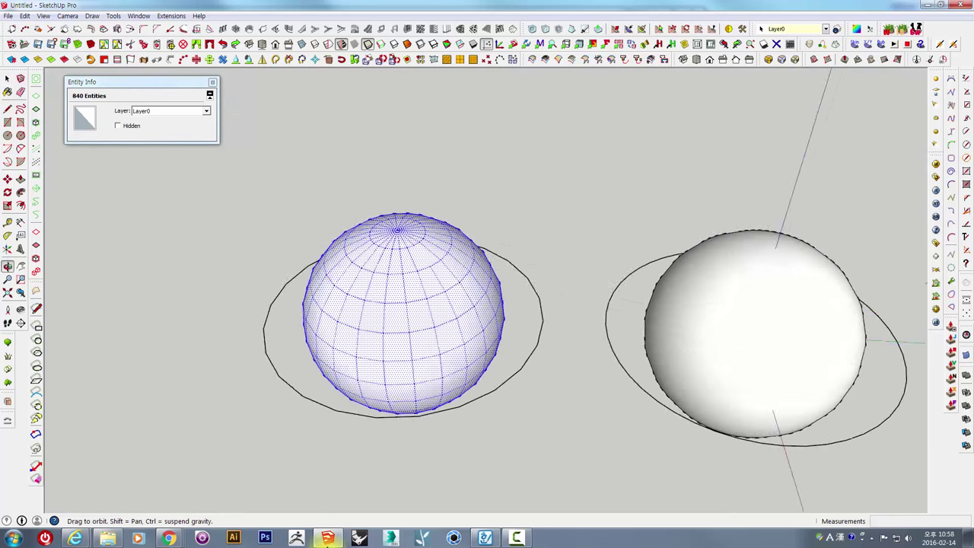
{"action": "left_click", "coordinate": [587, 218]}
- Select both spheres, then select the hook profile's face
{"action": "mouse_move", "coordinate": [555, 244]}
{"action": "middle_mouse_down"}
{"action": "mouse_move", "coordinate": [518, 388]}
{"action": "mouse_move", "coordinate": [448, 344]}
{"action": "mouse_move", "coordinate": [582, 137]}
{"action": "mouse_move", "coordinate": [635, 330]}
{"action": "middle_mouse_up"}
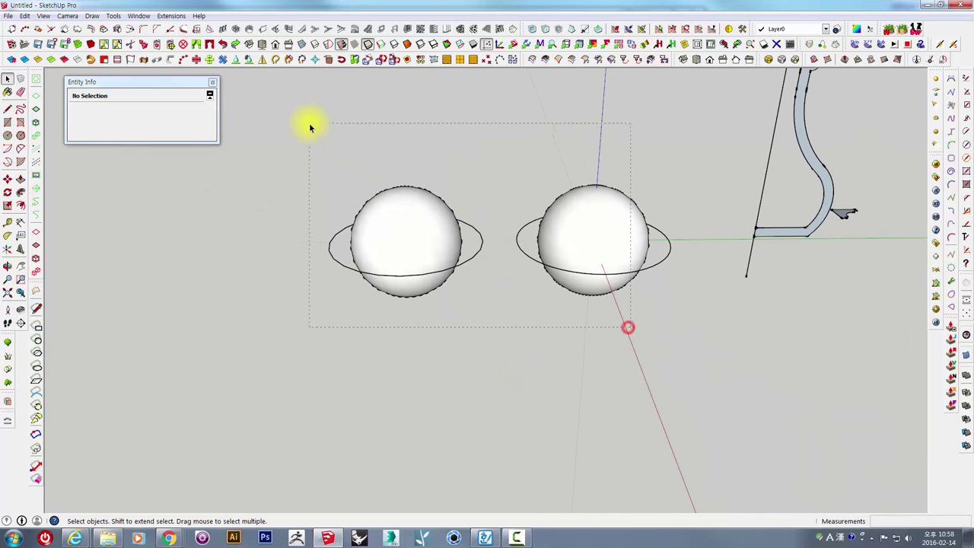
{"action": "left_click_drag", "start_coordinate": [310, 128], "coordinate": [309, 126]}
{"action": "mouse_move", "coordinate": [544, 228]}
{"action": "middle_mouse_down"}
{"action": "mouse_move", "coordinate": [522, 210]}
{"action": "mouse_move", "coordinate": [501, 289]}
{"action": "mouse_move", "coordinate": [523, 239]}
{"action": "middle_mouse_up"}
{"action": "scroll", "coordinate": [498, 274], "scroll_direction": "up", "scroll_amount": 3}
{"action": "left_click", "coordinate": [437, 219]}
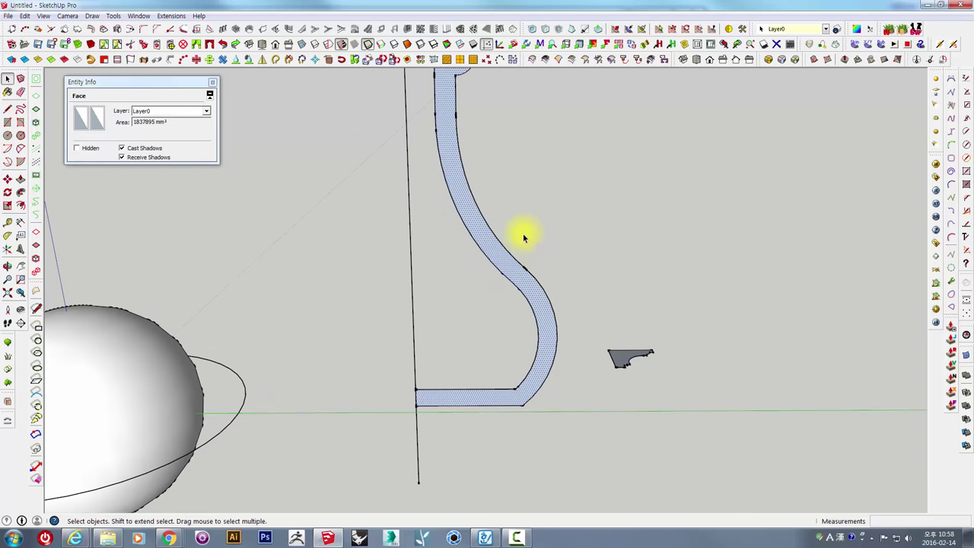
- Draw a flat 24-segment circle of radius 2340mm at the foot of the hook's vertical line
{"action": "scroll", "coordinate": [489, 216], "scroll_direction": "down", "scroll_amount": 2}
{"action": "left_click", "coordinate": [412, 327]}
{"action": "mouse_move", "coordinate": [403, 287]}
{"action": "middle_mouse_down"}
{"action": "mouse_move", "coordinate": [426, 330]}
{"action": "mouse_move", "coordinate": [406, 396]}
{"action": "middle_mouse_up"}
{"action": "scroll", "coordinate": [427, 308], "scroll_direction": "down", "scroll_amount": 2}
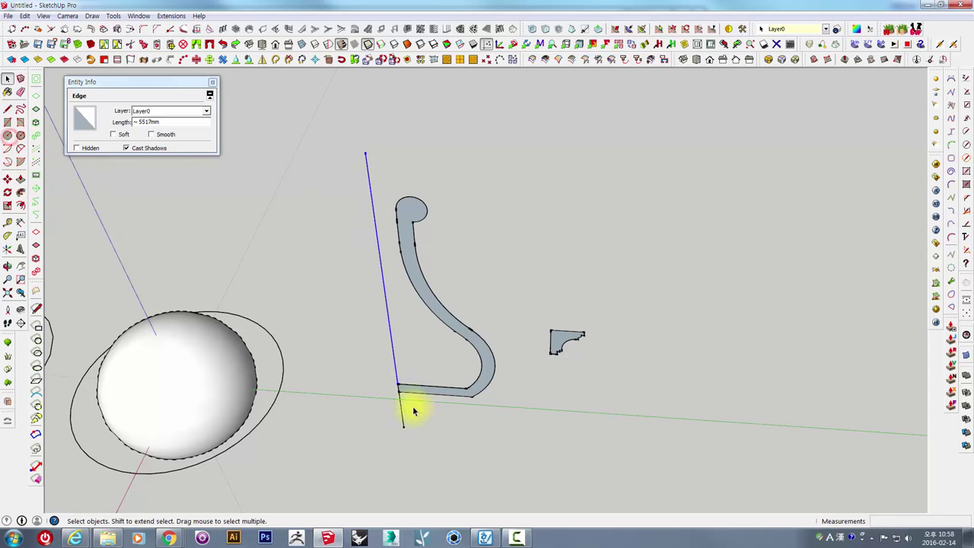
{"action": "left_click", "coordinate": [9, 139]}
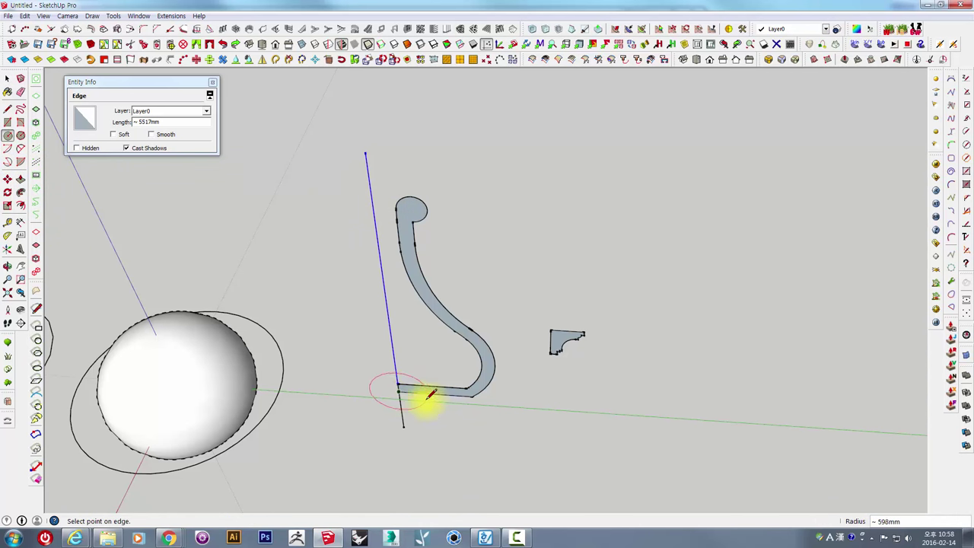
{"action": "key", "text": "Escape"}
{"action": "mouse_move", "coordinate": [402, 387]}
{"action": "middle_mouse_down"}
{"action": "mouse_move", "coordinate": [398, 500]}
{"action": "mouse_move", "coordinate": [407, 374]}
{"action": "middle_mouse_up"}
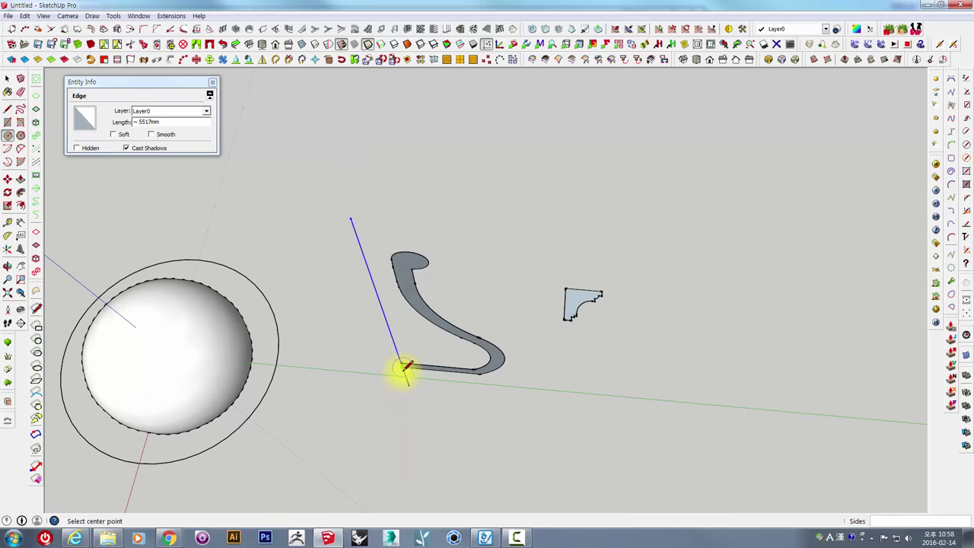
{"action": "scroll", "coordinate": [423, 368], "scroll_direction": "down", "scroll_amount": 1}
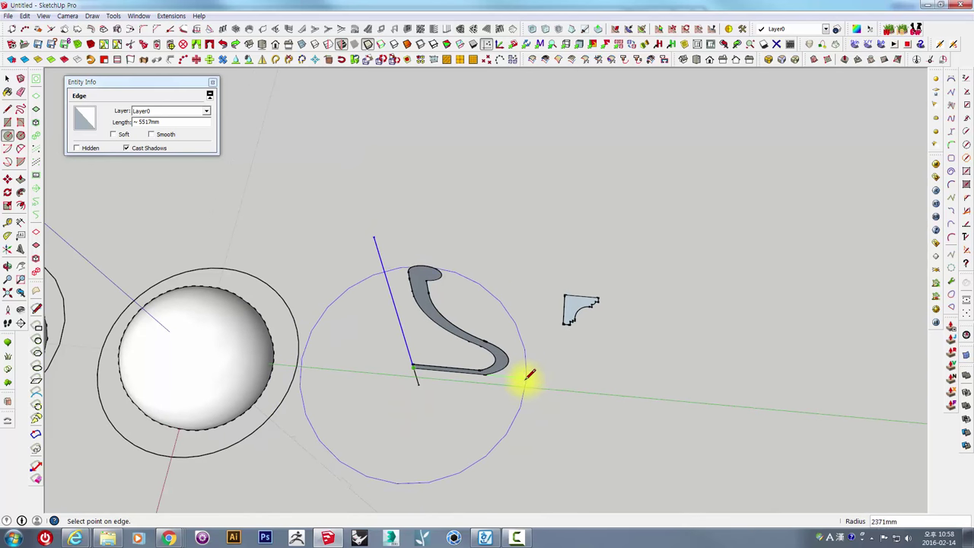
{"action": "left_click", "coordinate": [531, 374]}
{"action": "middle_click_drag", "start_coordinate": [467, 332], "coordinate": [522, 365]}
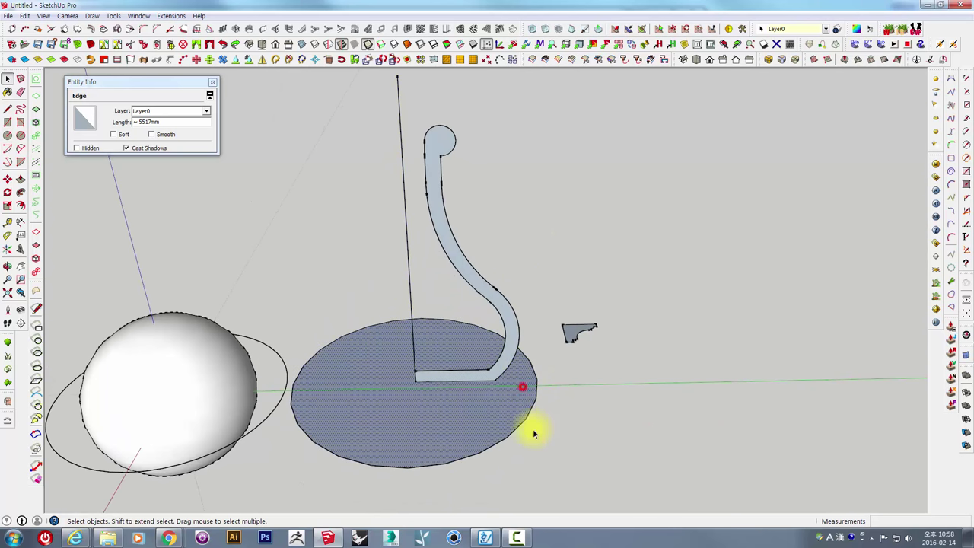
{"action": "mouse_move", "coordinate": [528, 429]}
{"action": "middle_mouse_down"}
{"action": "mouse_move", "coordinate": [445, 395]}
{"action": "mouse_move", "coordinate": [561, 374]}
{"action": "mouse_move", "coordinate": [516, 412]}
{"action": "middle_mouse_up"}
{"action": "scroll", "coordinate": [561, 374], "scroll_direction": "down", "scroll_amount": 2}
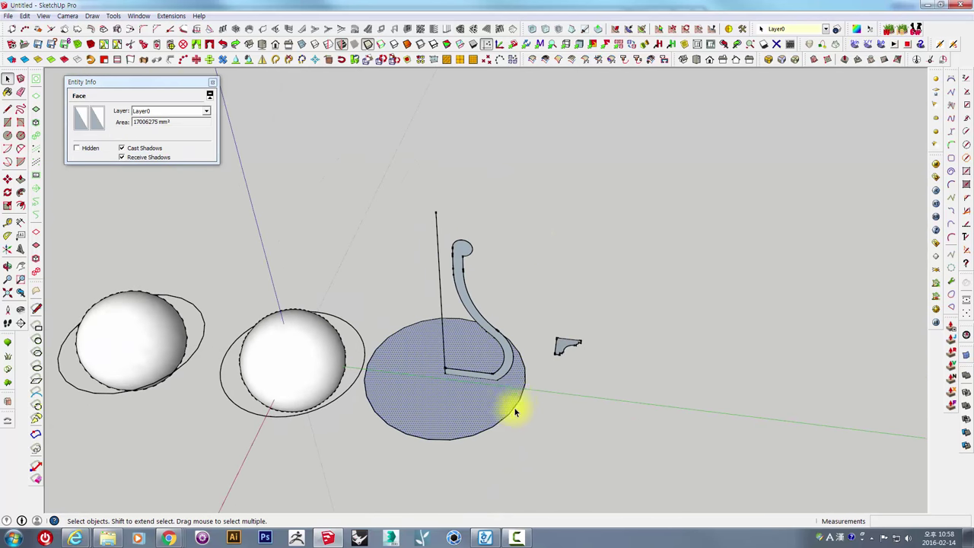
{"action": "scroll", "coordinate": [515, 398], "scroll_direction": "down", "scroll_amount": 1}
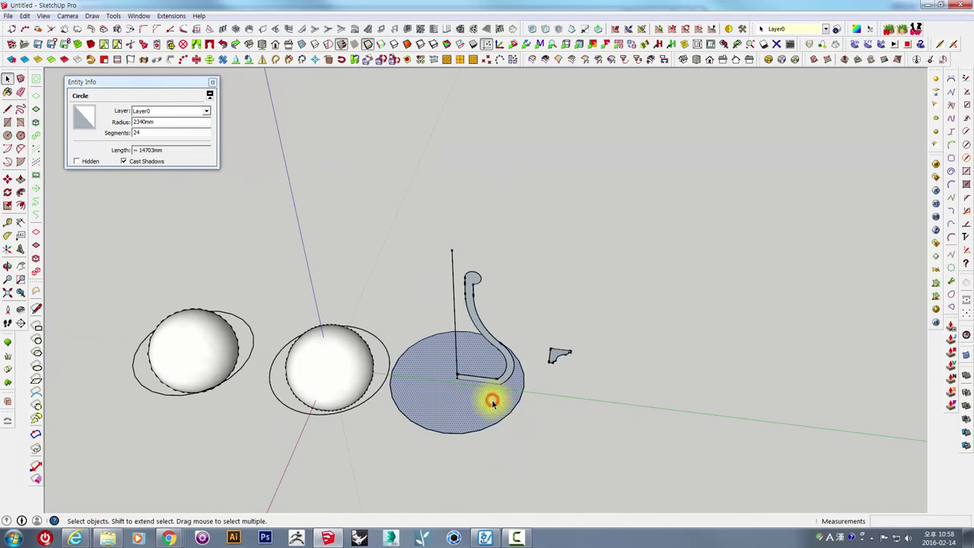
- Delete the circle's filled face, leaving only its outline
{"action": "left_click", "coordinate": [493, 399]}
{"action": "key", "text": "Delete"}
{"action": "scroll", "coordinate": [493, 399], "scroll_direction": "up", "scroll_amount": 2}
{"action": "scroll", "coordinate": [496, 396], "scroll_direction": "up", "scroll_amount": 2}
{"action": "mouse_move", "coordinate": [472, 333]}
{"action": "middle_mouse_down"}
{"action": "mouse_move", "coordinate": [434, 332]}
{"action": "mouse_move", "coordinate": [433, 413]}
{"action": "middle_mouse_up"}
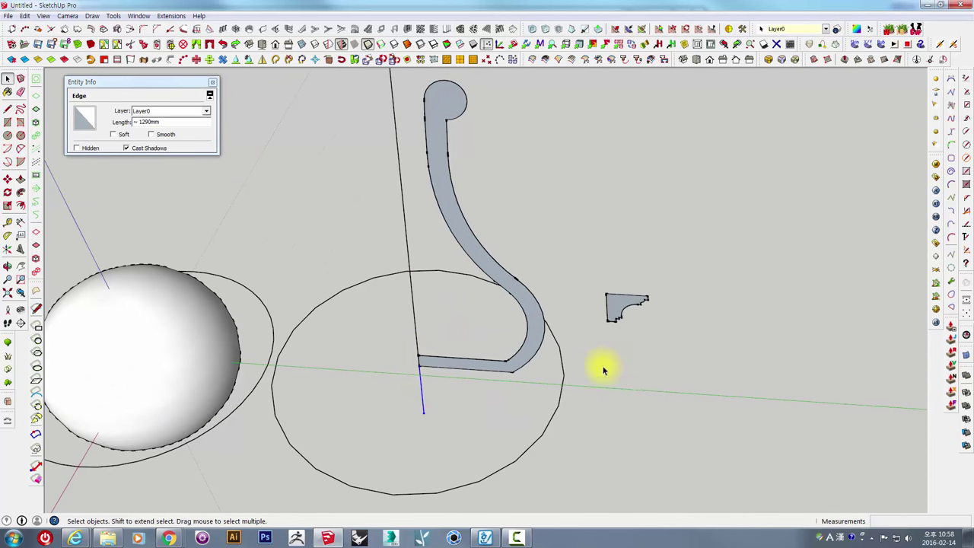
{"action": "scroll", "coordinate": [547, 402], "scroll_direction": "down", "scroll_amount": 3}
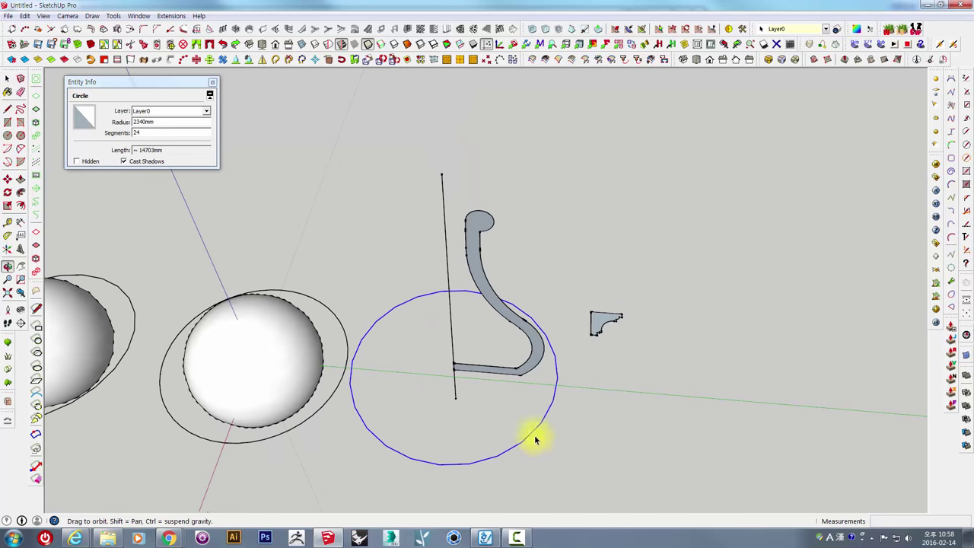
- Set the circle outline to 36 segments in Entity Info
{"action": "left_click_drag", "start_coordinate": [157, 133], "coordinate": [86, 137]}
{"action": "type", "text": "36"}
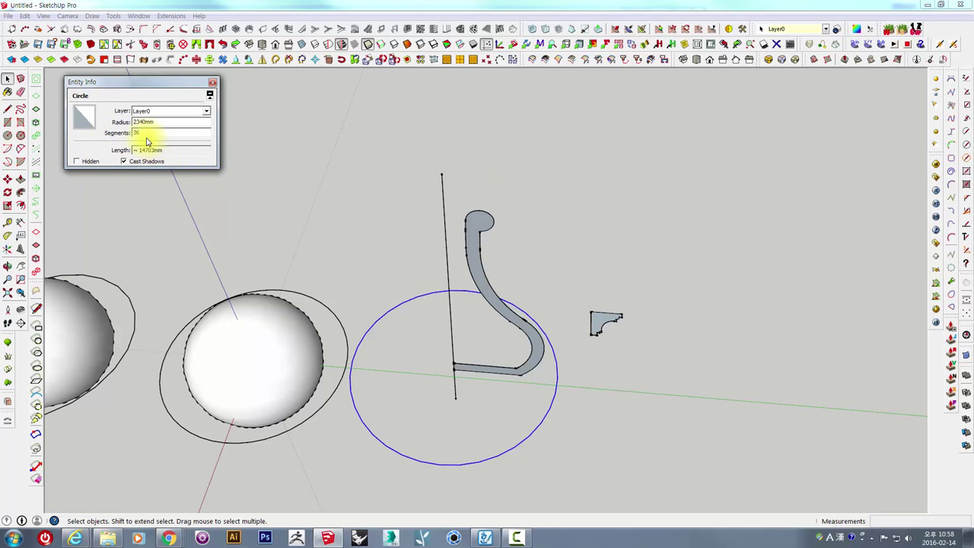
{"action": "mouse_move", "coordinate": [285, 272]}
{"action": "middle_mouse_down"}
{"action": "mouse_move", "coordinate": [309, 359]}
{"action": "mouse_move", "coordinate": [409, 304]}
{"action": "mouse_move", "coordinate": [404, 217]}
{"action": "middle_mouse_up"}
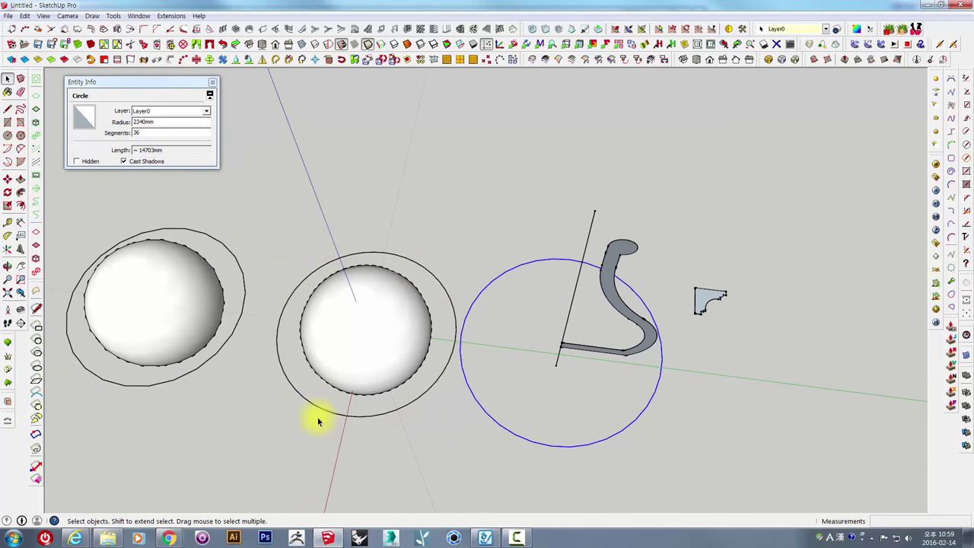
{"action": "middle_click_drag", "start_coordinate": [415, 348], "coordinate": [522, 239]}
{"action": "mouse_move", "coordinate": [474, 309]}
{"action": "middle_mouse_down"}
{"action": "mouse_move", "coordinate": [387, 286]}
{"action": "mouse_move", "coordinate": [356, 211]}
{"action": "middle_mouse_up"}
{"action": "scroll", "coordinate": [472, 286], "scroll_direction": "up", "scroll_amount": 2}
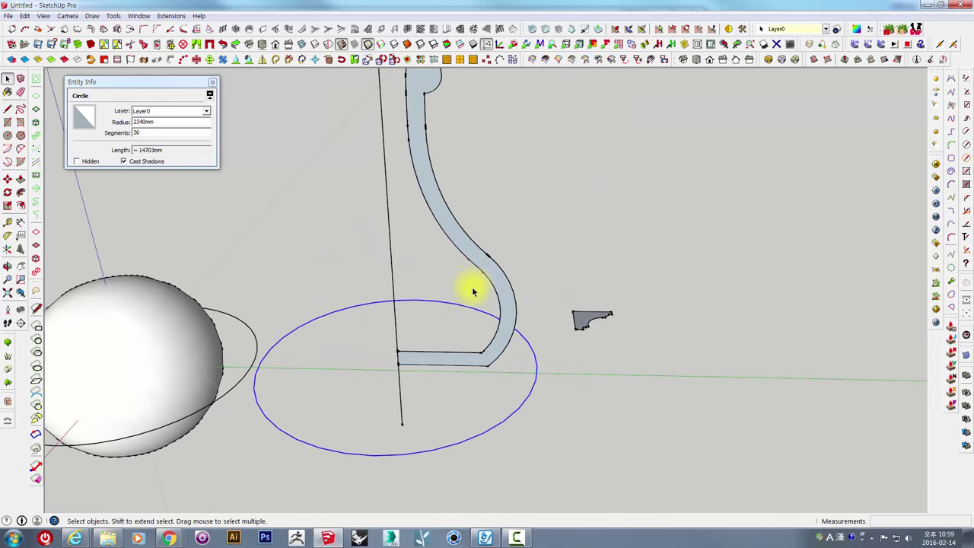
{"action": "mouse_move", "coordinate": [528, 287]}
{"action": "middle_mouse_down"}
{"action": "mouse_move", "coordinate": [502, 197]}
{"action": "mouse_move", "coordinate": [526, 196]}
{"action": "mouse_move", "coordinate": [466, 343]}
{"action": "middle_mouse_up"}
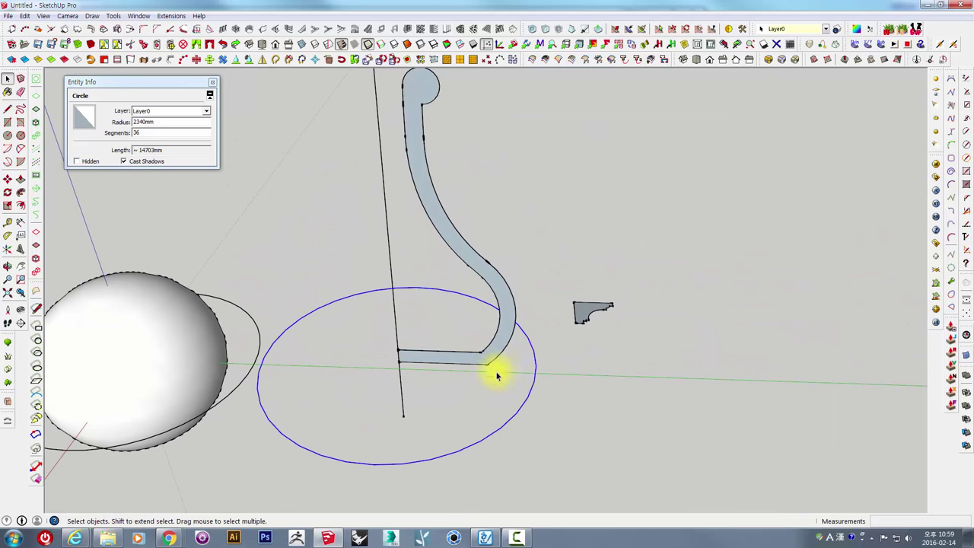
{"action": "left_click", "coordinate": [23, 194]}
- Sweep the hook profile around the circle into a vase, then select the whole vase
{"action": "left_click", "coordinate": [426, 199]}
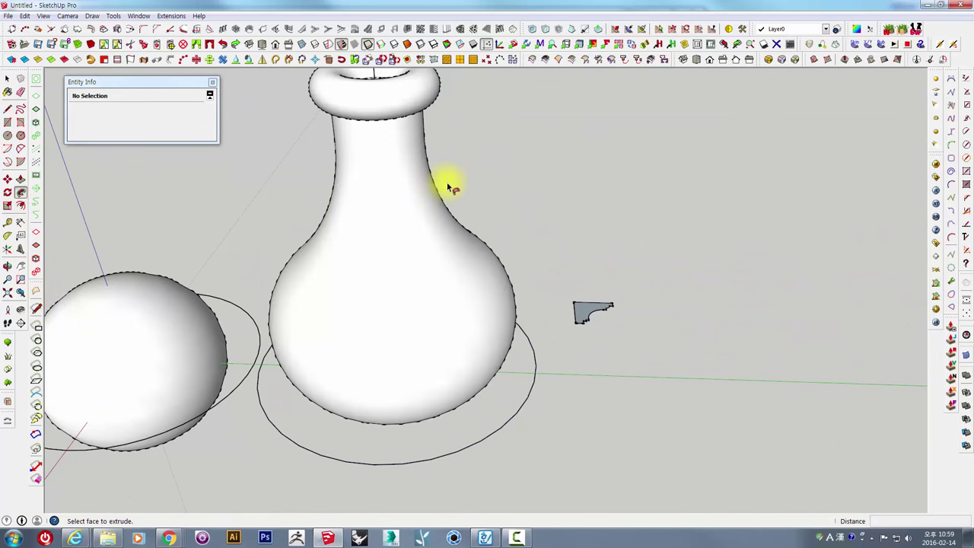
{"action": "mouse_move", "coordinate": [446, 185]}
{"action": "middle_mouse_down"}
{"action": "mouse_move", "coordinate": [436, 373]}
{"action": "mouse_move", "coordinate": [436, 300]}
{"action": "middle_mouse_up"}
{"action": "left_click", "coordinate": [437, 285]}
{"action": "triple_click", "coordinate": [437, 285]}
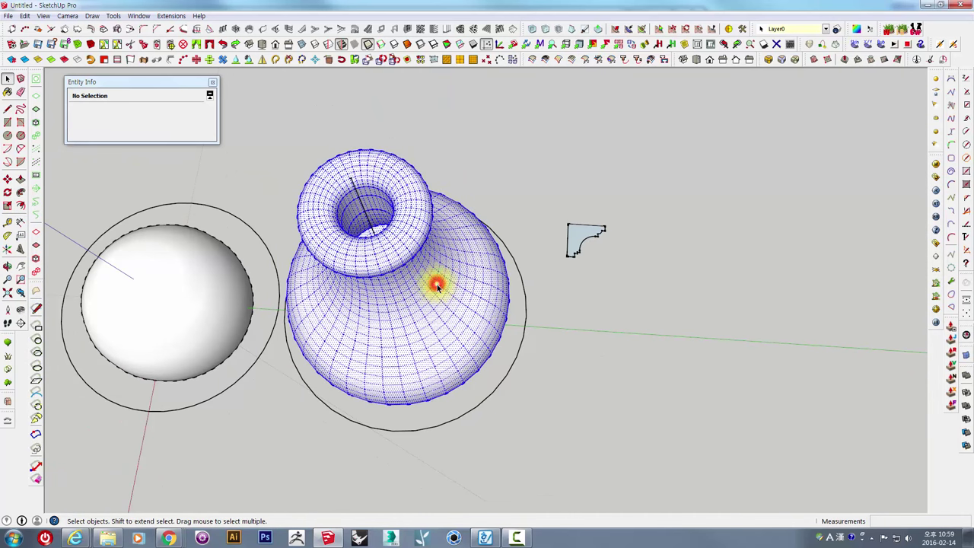
{"action": "mouse_move", "coordinate": [429, 455]}
{"action": "middle_mouse_down"}
{"action": "mouse_move", "coordinate": [413, 91]}
{"action": "mouse_move", "coordinate": [525, 163]}
{"action": "mouse_move", "coordinate": [602, 96]}
{"action": "mouse_move", "coordinate": [505, 305]}
{"action": "mouse_move", "coordinate": [496, 211]}
{"action": "middle_mouse_up"}
{"action": "mouse_move", "coordinate": [488, 243]}
{"action": "middle_mouse_down"}
{"action": "mouse_move", "coordinate": [437, 328]}
{"action": "mouse_move", "coordinate": [406, 219]}
{"action": "mouse_move", "coordinate": [378, 177]}
{"action": "mouse_move", "coordinate": [452, 211]}
{"action": "mouse_move", "coordinate": [506, 126]}
{"action": "mouse_move", "coordinate": [403, 163]}
{"action": "mouse_move", "coordinate": [590, 304]}
{"action": "mouse_move", "coordinate": [504, 135]}
{"action": "mouse_move", "coordinate": [431, 90]}
{"action": "mouse_move", "coordinate": [617, 163]}
{"action": "mouse_move", "coordinate": [591, 343]}
{"action": "mouse_move", "coordinate": [521, 322]}
{"action": "mouse_move", "coordinate": [572, 264]}
{"action": "middle_mouse_up"}
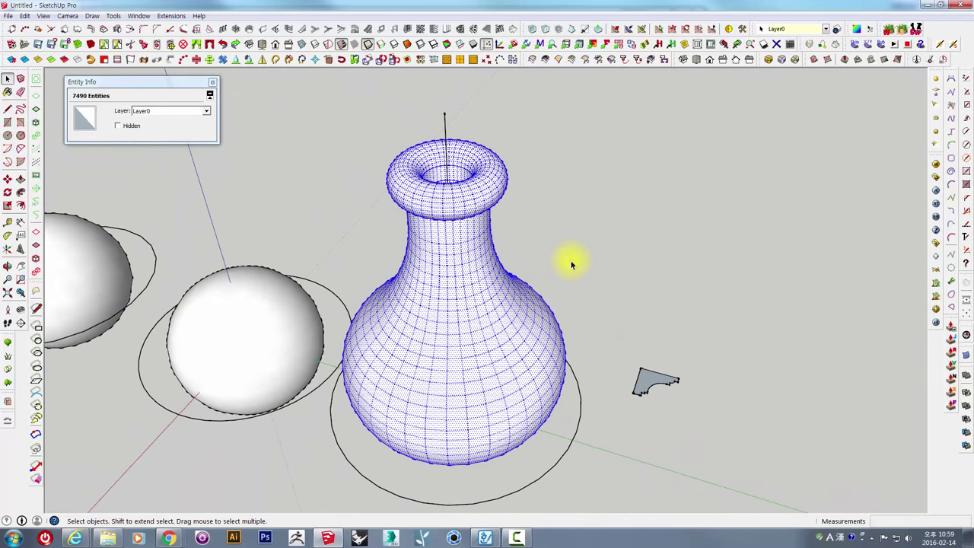
- Reselect the entire vase mesh and delete it
{"action": "left_click", "coordinate": [572, 264]}
{"action": "left_click", "coordinate": [518, 326]}
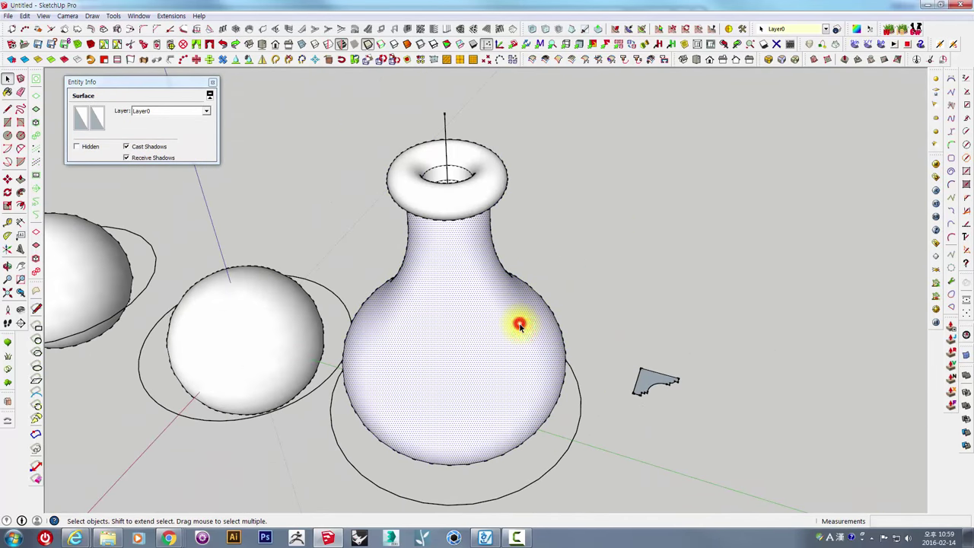
{"action": "triple_click", "coordinate": [518, 327]}
{"action": "mouse_move", "coordinate": [517, 322]}
{"action": "middle_mouse_down"}
{"action": "mouse_move", "coordinate": [586, 243]}
{"action": "mouse_move", "coordinate": [516, 337]}
{"action": "mouse_move", "coordinate": [470, 439]}
{"action": "middle_mouse_up"}
{"action": "key", "text": "Delete"}
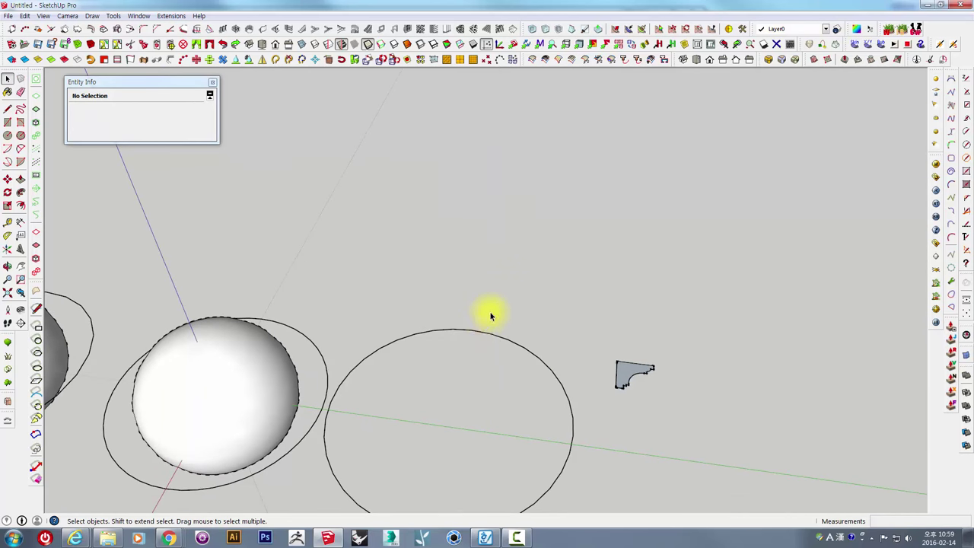
- Move the small molding profile to a new spot closer to the origin
{"action": "scroll", "coordinate": [458, 370], "scroll_direction": "down", "scroll_amount": 3}
{"action": "left_click", "coordinate": [412, 381]}
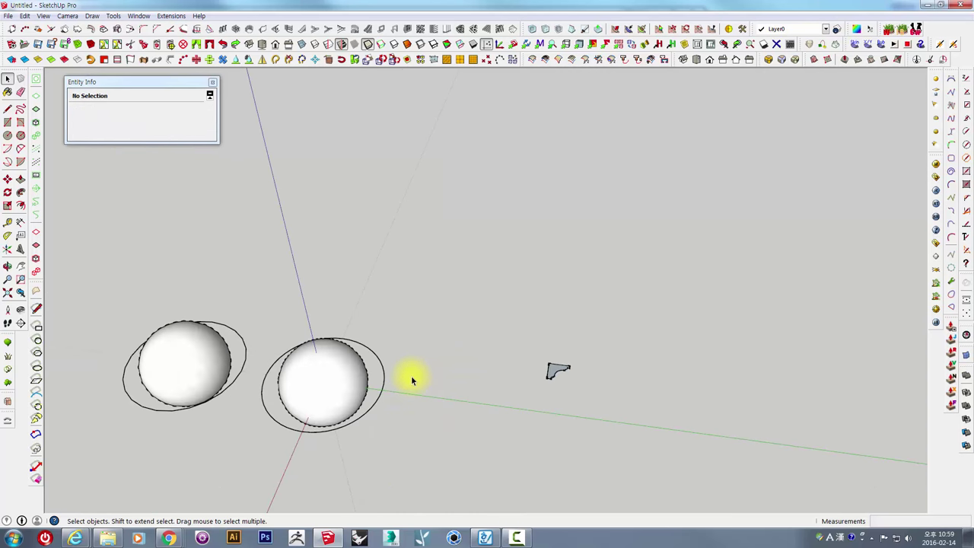
{"action": "scroll", "coordinate": [533, 355], "scroll_direction": "up", "scroll_amount": 1}
{"action": "scroll", "coordinate": [496, 319], "scroll_direction": "up", "scroll_amount": 2}
{"action": "scroll", "coordinate": [500, 311], "scroll_direction": "up", "scroll_amount": 2}
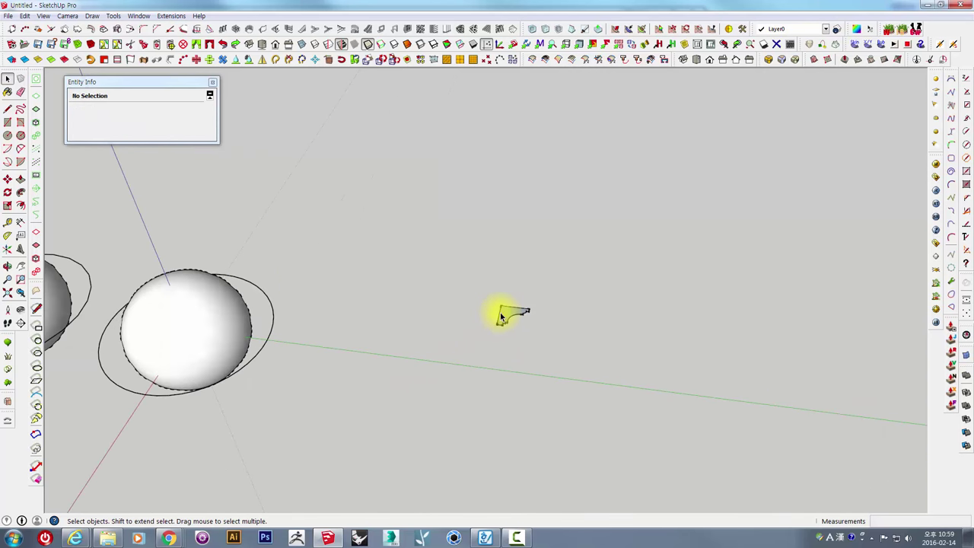
{"action": "scroll", "coordinate": [514, 315], "scroll_direction": "up", "scroll_amount": 2}
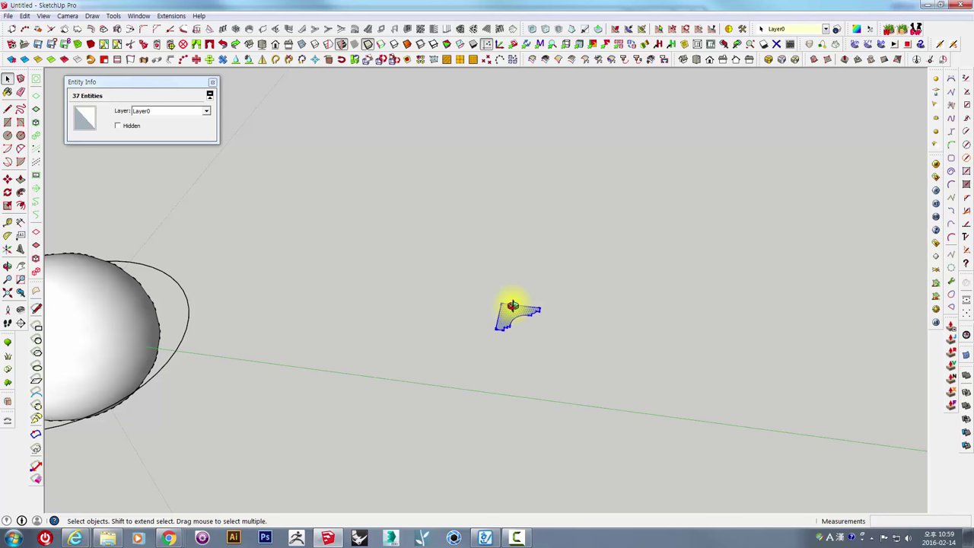
{"action": "scroll", "coordinate": [514, 335], "scroll_direction": "down", "scroll_amount": 1}
{"action": "scroll", "coordinate": [518, 342], "scroll_direction": "down", "scroll_amount": 1}
{"action": "scroll", "coordinate": [514, 340], "scroll_direction": "down", "scroll_amount": 1}
{"action": "key", "text": "m"}
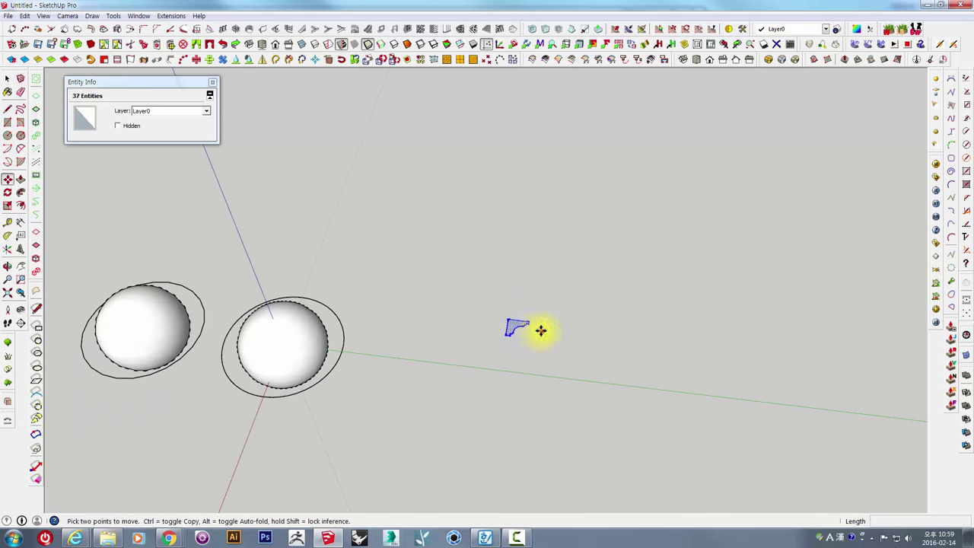
{"action": "left_click", "coordinate": [540, 330]}
{"action": "left_click", "coordinate": [419, 392]}
{"action": "mouse_move", "coordinate": [441, 354]}
{"action": "middle_mouse_down"}
{"action": "mouse_move", "coordinate": [513, 300]}
{"action": "mouse_move", "coordinate": [547, 219]}
{"action": "mouse_move", "coordinate": [635, 228]}
{"action": "mouse_move", "coordinate": [532, 311]}
{"action": "mouse_move", "coordinate": [354, 300]}
{"action": "mouse_move", "coordinate": [465, 337]}
{"action": "middle_mouse_up"}
- Window-select both spheres and delete them
{"action": "key", "text": "space"}
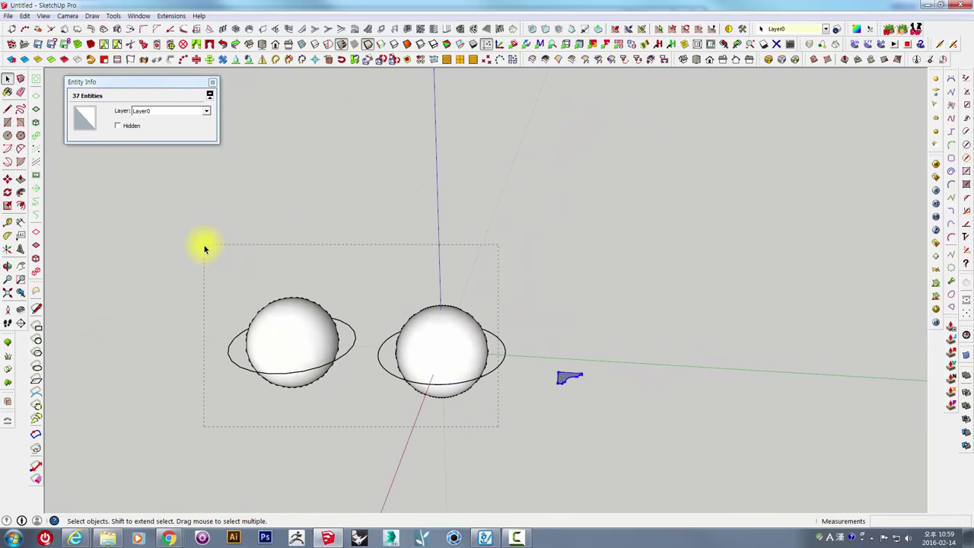
{"action": "left_click_drag", "start_coordinate": [499, 426], "coordinate": [204, 248]}
{"action": "middle_click_drag", "start_coordinate": [541, 264], "coordinate": [533, 343]}
{"action": "mouse_move", "coordinate": [619, 326]}
{"action": "middle_mouse_down"}
{"action": "mouse_move", "coordinate": [531, 326]}
{"action": "mouse_move", "coordinate": [489, 278]}
{"action": "mouse_move", "coordinate": [498, 257]}
{"action": "mouse_move", "coordinate": [508, 320]}
{"action": "middle_mouse_up"}
{"action": "key", "text": "Delete"}
{"action": "scroll", "coordinate": [478, 381], "scroll_direction": "up", "scroll_amount": 3}
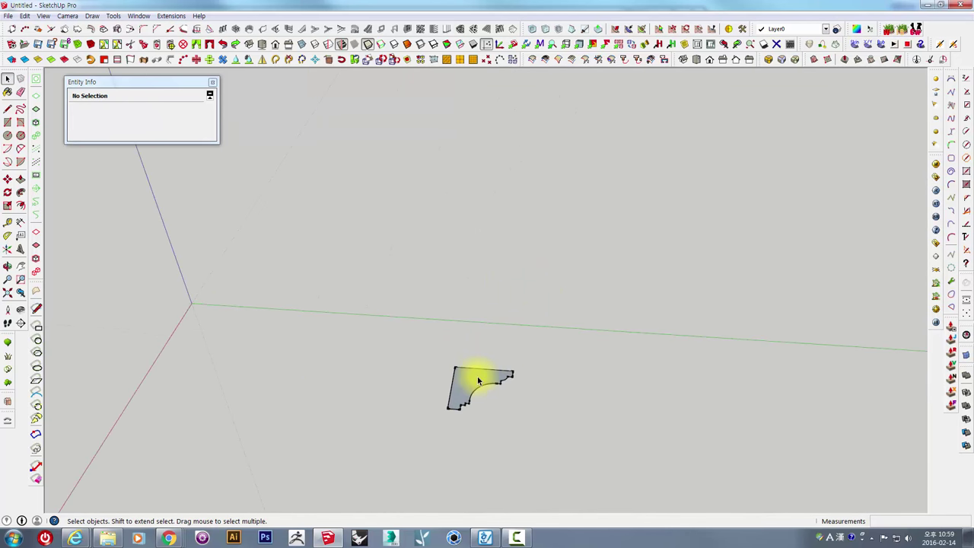
- Select the molding profile with its edges and rotate it 90 degrees upright
{"action": "scroll", "coordinate": [477, 378], "scroll_direction": "down", "scroll_amount": 1}
{"action": "left_click", "coordinate": [479, 378]}
{"action": "double_click", "coordinate": [479, 378]}
{"action": "key", "text": "q"}
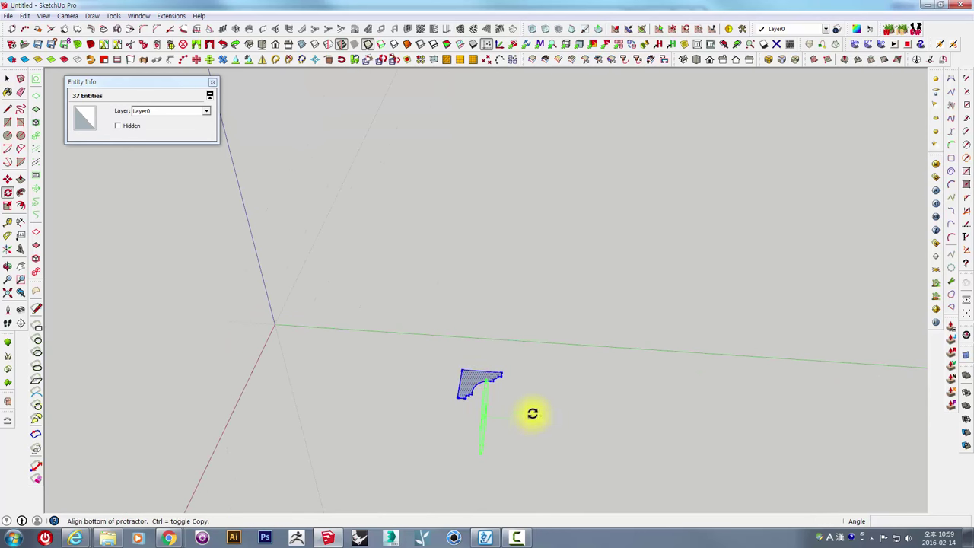
{"action": "middle_click_drag", "start_coordinate": [531, 413], "coordinate": [267, 345]}
{"action": "left_click", "coordinate": [390, 372]}
{"action": "left_click", "coordinate": [537, 351]}
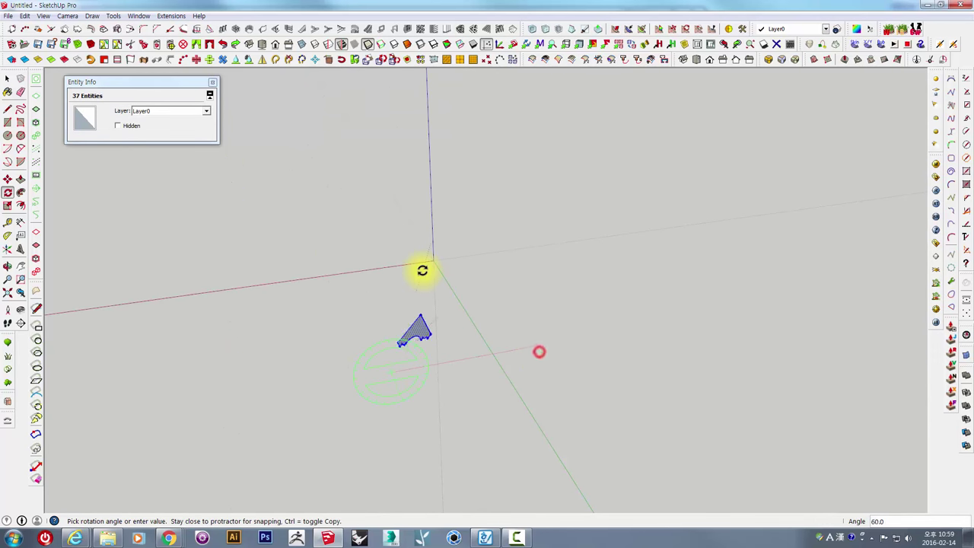
{"action": "left_click", "coordinate": [378, 271]}
{"action": "mouse_move", "coordinate": [395, 304]}
{"action": "middle_mouse_down"}
{"action": "mouse_move", "coordinate": [703, 313]}
{"action": "mouse_move", "coordinate": [613, 317]}
{"action": "mouse_move", "coordinate": [503, 443]}
{"action": "middle_mouse_up"}
- Move the profile onto the origin and rotate it to stand upright there
{"action": "key", "text": "m"}
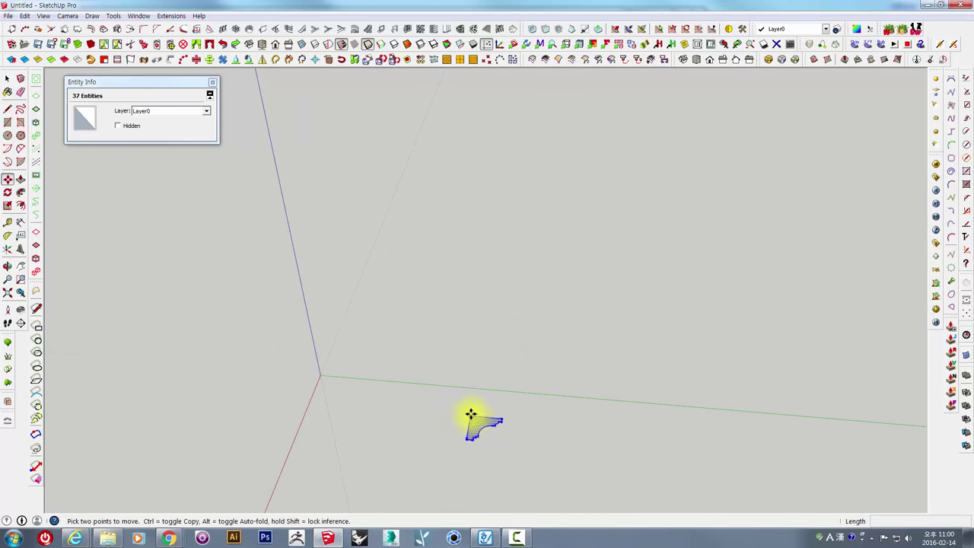
{"action": "left_click", "coordinate": [472, 414]}
{"action": "left_click", "coordinate": [323, 374]}
{"action": "mouse_move", "coordinate": [323, 374]}
{"action": "middle_mouse_down"}
{"action": "mouse_move", "coordinate": [272, 354]}
{"action": "mouse_move", "coordinate": [315, 343]}
{"action": "middle_mouse_up"}
{"action": "key", "text": "q"}
{"action": "left_click", "coordinate": [388, 312]}
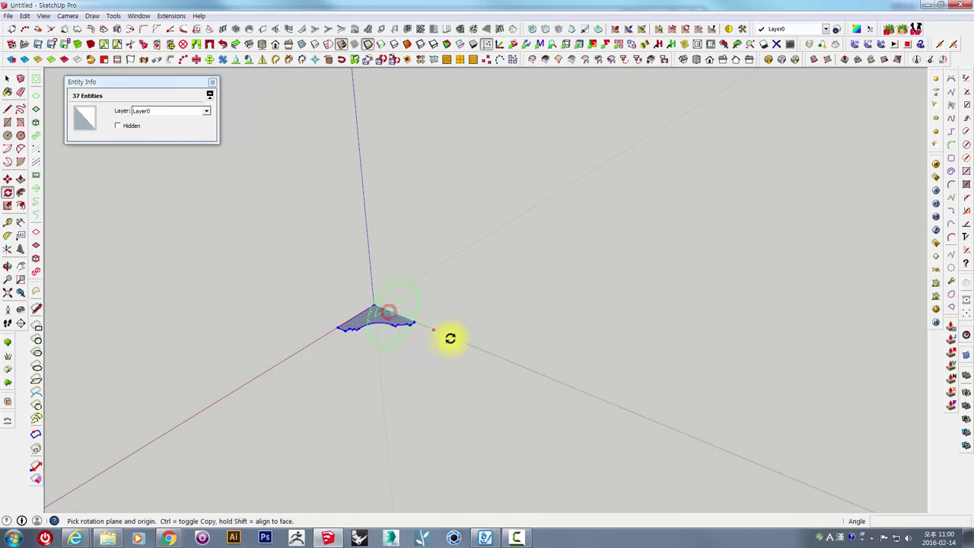
{"action": "left_click", "coordinate": [449, 267]}
{"action": "type", "text": "90"}
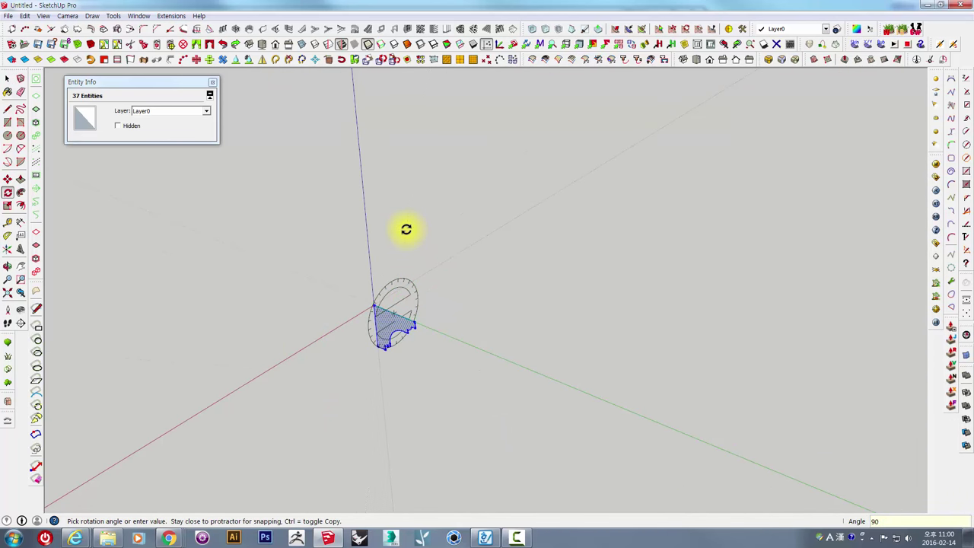
{"action": "left_click", "coordinate": [406, 229]}
{"action": "middle_click_drag", "start_coordinate": [404, 304], "coordinate": [602, 239]}
- Lift the upright profile upward along the vertical axis
{"action": "key", "text": "m"}
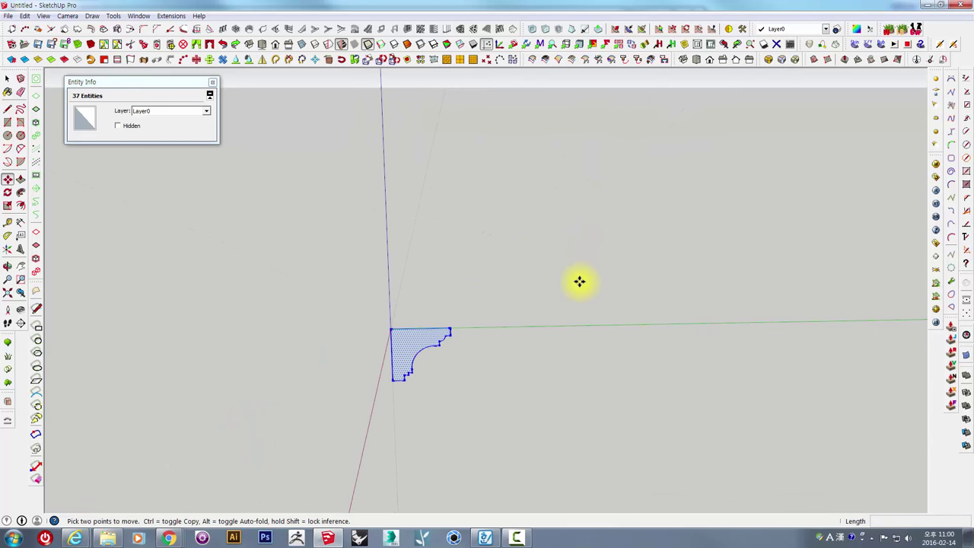
{"action": "left_click", "coordinate": [557, 305]}
{"action": "middle_click_drag", "start_coordinate": [543, 213], "coordinate": [539, 174]}
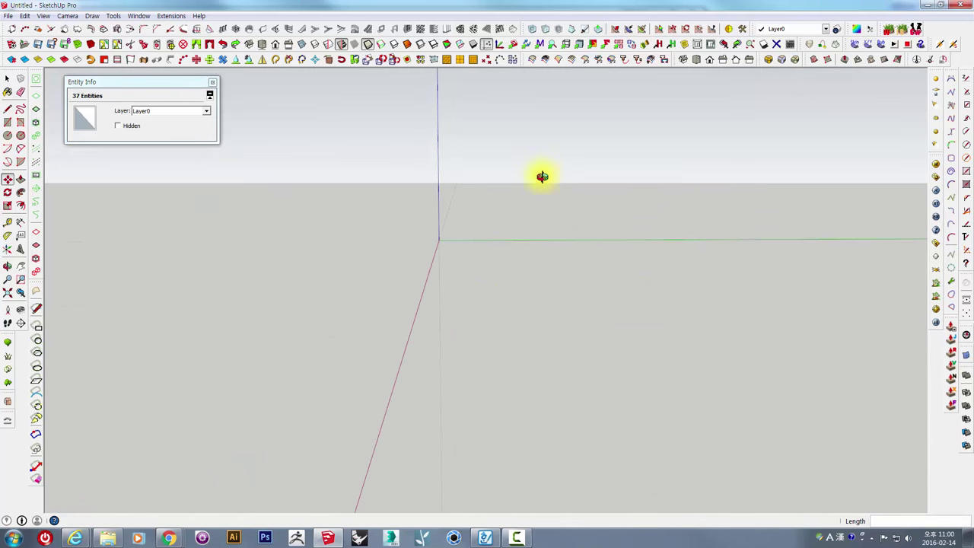
{"action": "left_click", "coordinate": [559, 135]}
{"action": "middle_click_drag", "start_coordinate": [524, 311], "coordinate": [465, 452]}
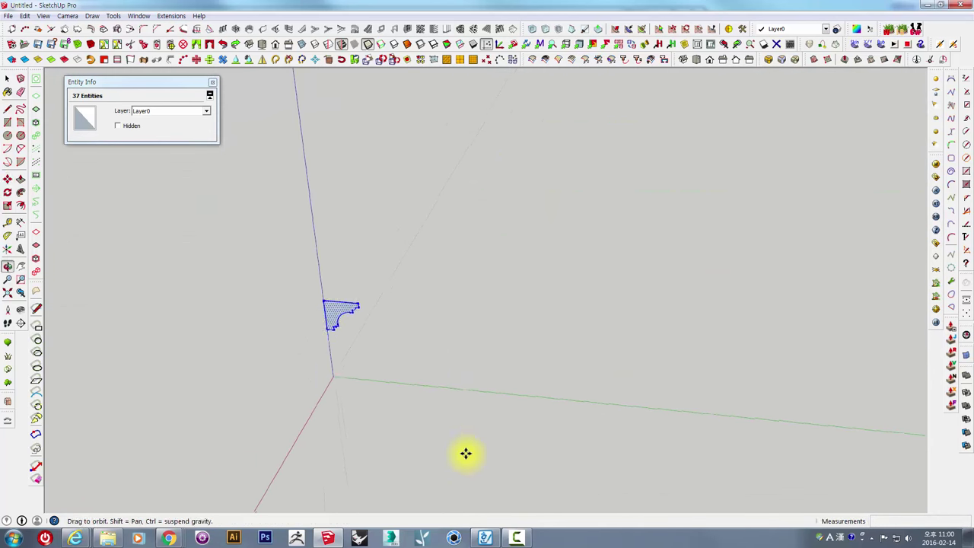
{"action": "scroll", "coordinate": [474, 417], "scroll_direction": "down", "scroll_amount": 2}
{"action": "left_click", "coordinate": [8, 122]}
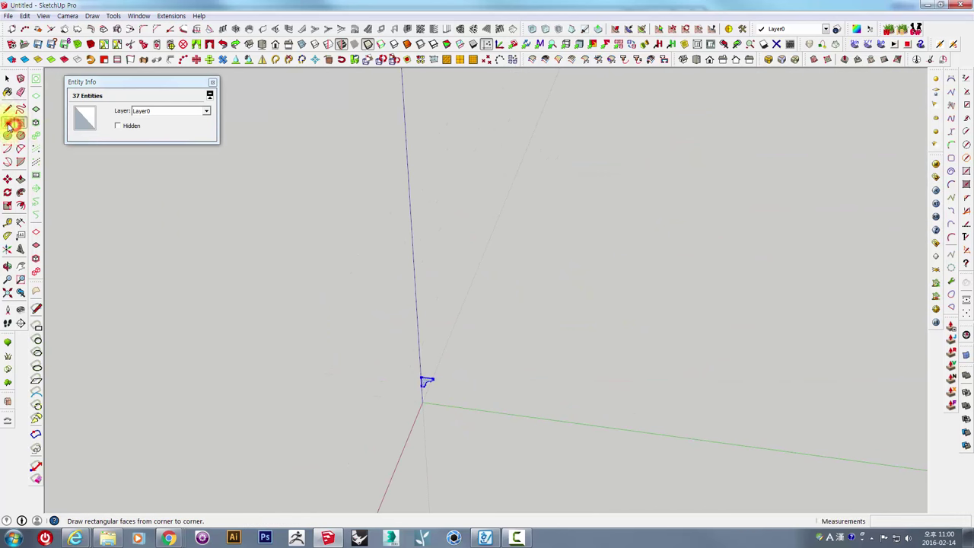
{"action": "mouse_move", "coordinate": [543, 402]}
{"action": "middle_mouse_down"}
{"action": "mouse_move", "coordinate": [630, 355]}
{"action": "mouse_move", "coordinate": [443, 357]}
{"action": "mouse_move", "coordinate": [510, 437]}
{"action": "mouse_move", "coordinate": [436, 322]}
{"action": "middle_mouse_up"}
{"action": "left_click", "coordinate": [398, 210]}
{"action": "left_click", "coordinate": [701, 429]}
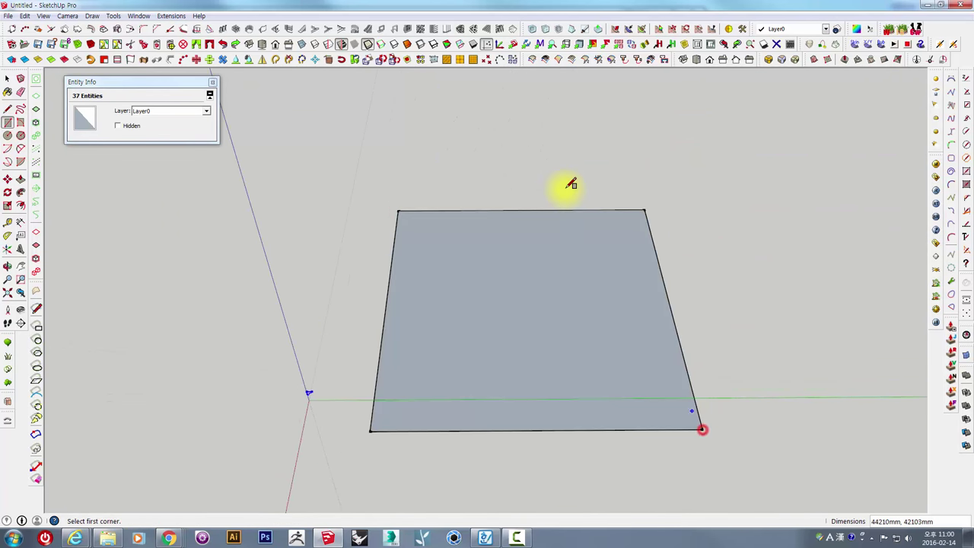
{"action": "left_click", "coordinate": [508, 185]}
{"action": "left_click", "coordinate": [846, 278]}
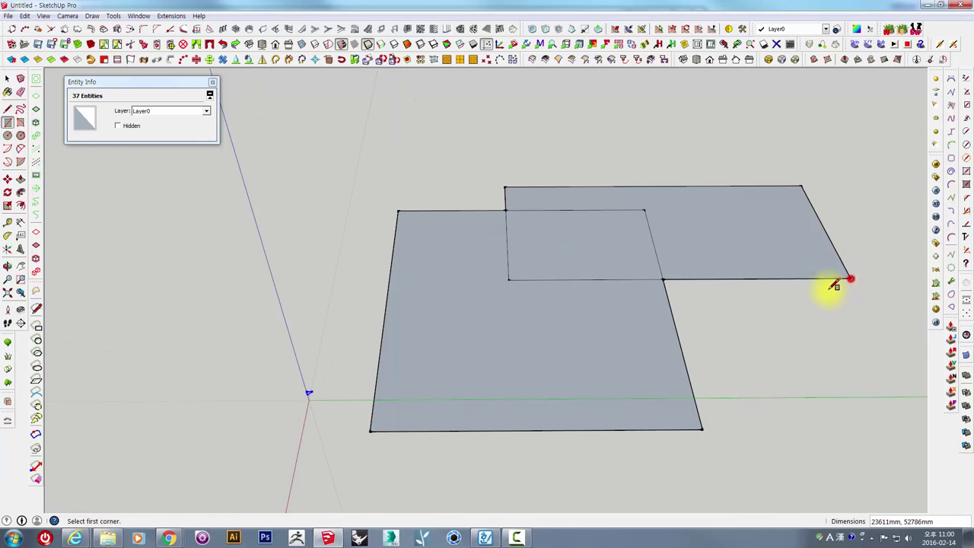
{"action": "mouse_move", "coordinate": [848, 278]}
{"action": "middle_mouse_down"}
{"action": "mouse_move", "coordinate": [662, 322]}
{"action": "mouse_move", "coordinate": [653, 389]}
{"action": "middle_mouse_up"}
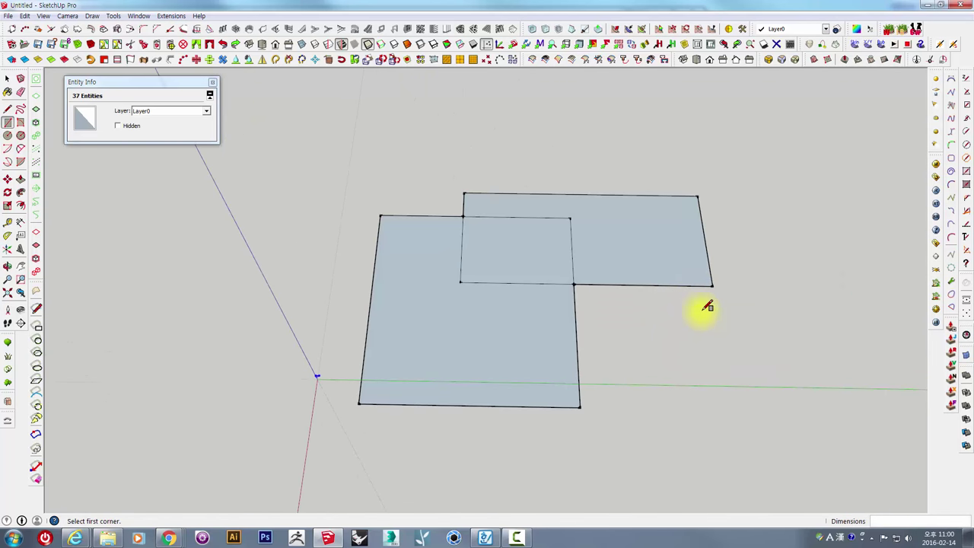
{"action": "key", "text": "space"}
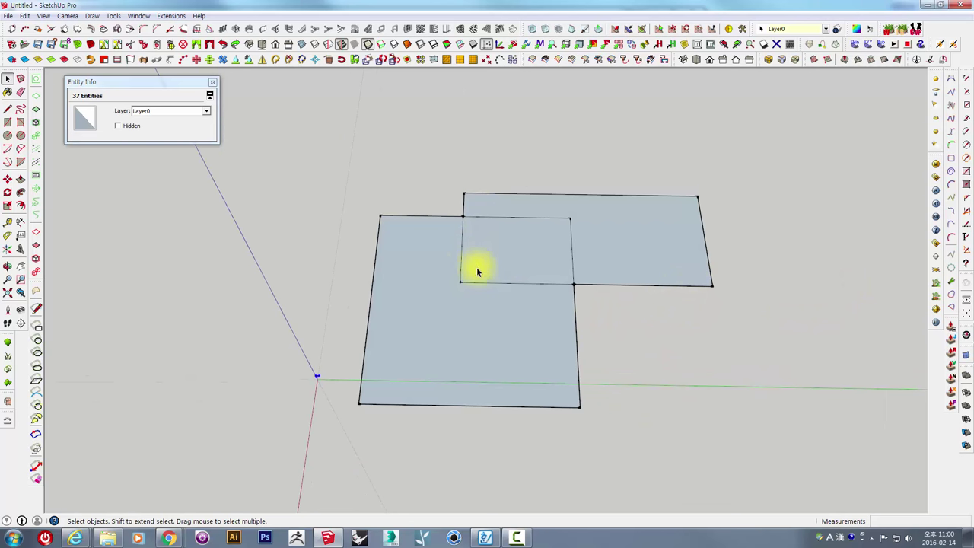
{"action": "key", "text": "e"}
{"action": "left_click_drag", "start_coordinate": [428, 261], "coordinate": [500, 261]}
{"action": "left_click_drag", "start_coordinate": [554, 213], "coordinate": [523, 264]}
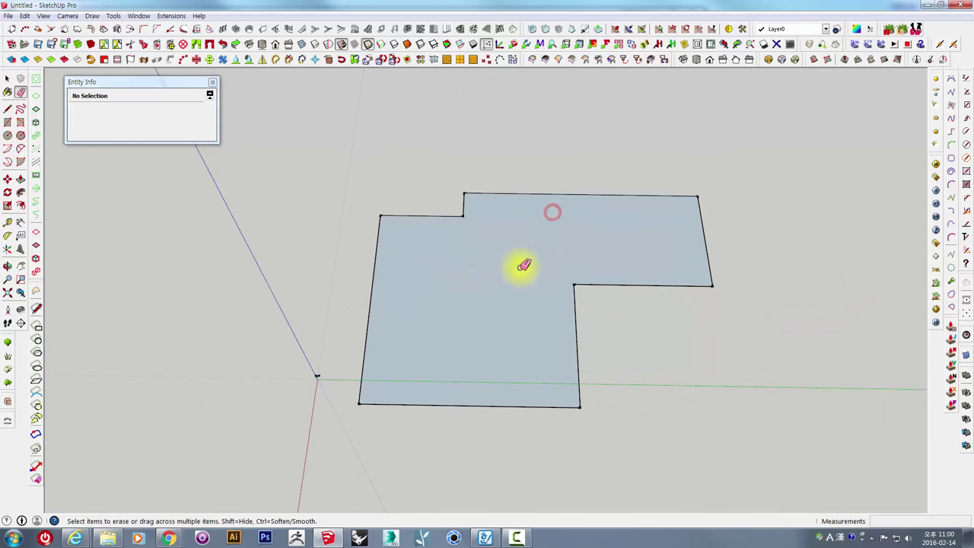
{"action": "middle_click_drag", "start_coordinate": [524, 264], "coordinate": [490, 294]}
{"action": "key", "text": "f"}
{"action": "left_click", "coordinate": [433, 219]}
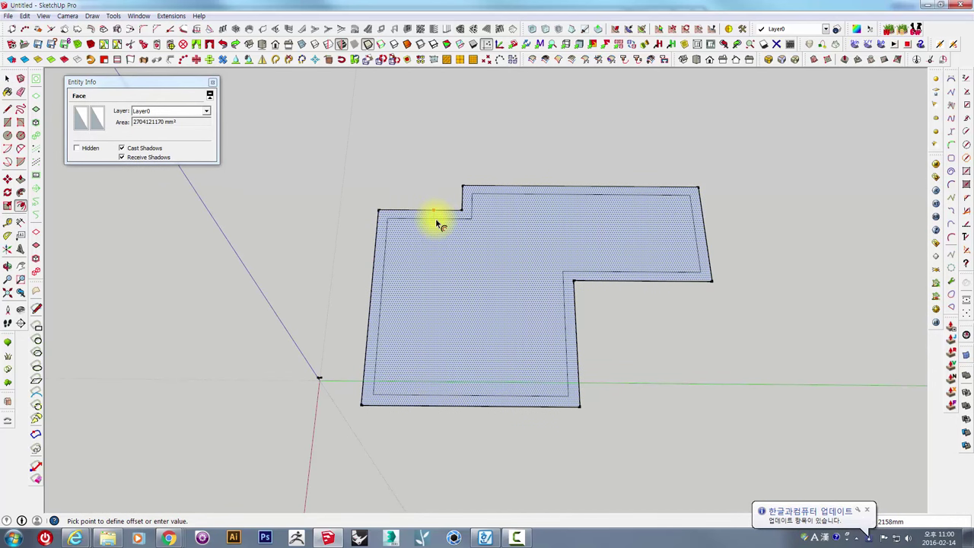
{"action": "scroll", "coordinate": [434, 219], "scroll_direction": "up", "scroll_amount": 1}
{"action": "scroll", "coordinate": [435, 219], "scroll_direction": "up", "scroll_amount": 2}
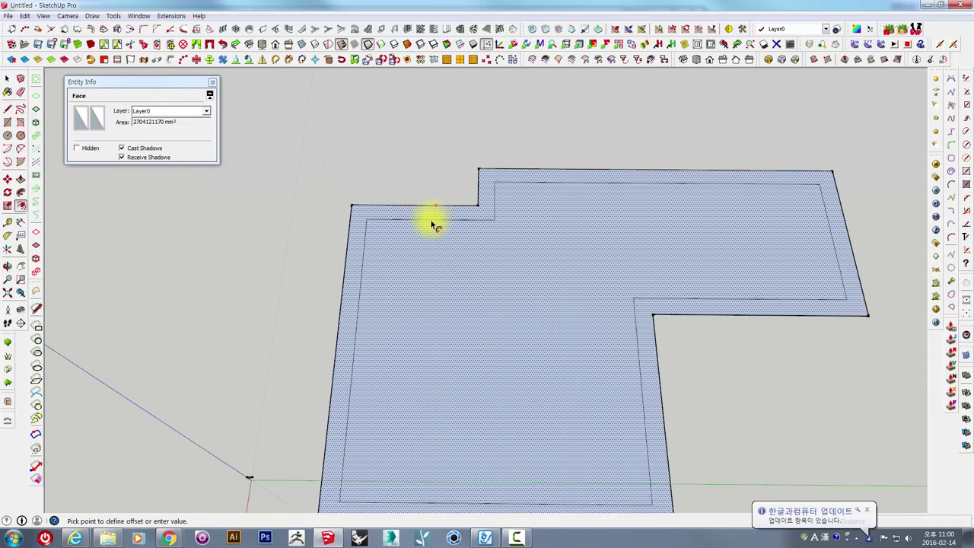
{"action": "scroll", "coordinate": [449, 236], "scroll_direction": "down", "scroll_amount": 3}
{"action": "key", "text": "Escape"}
{"action": "key", "text": "Delete"}
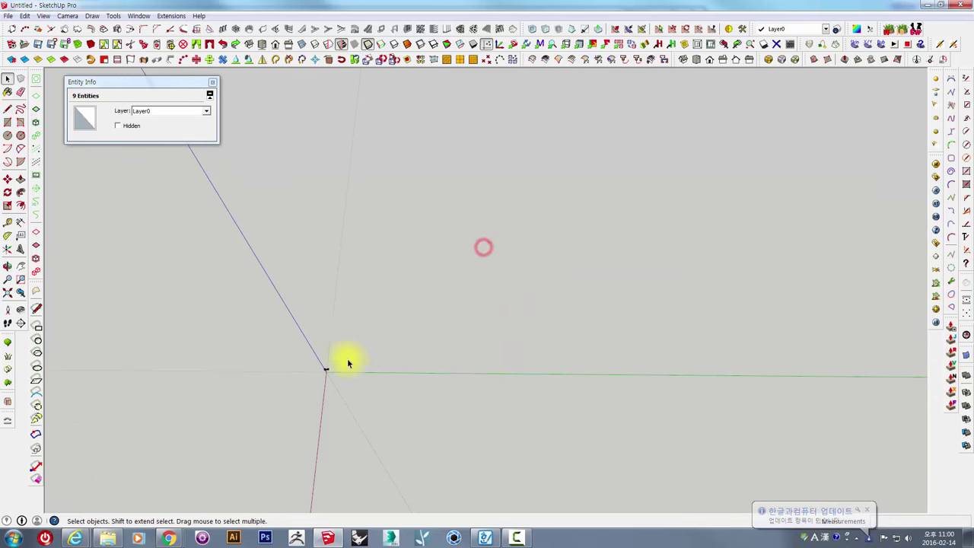
{"action": "scroll", "coordinate": [344, 365], "scroll_direction": "up", "scroll_amount": 3}
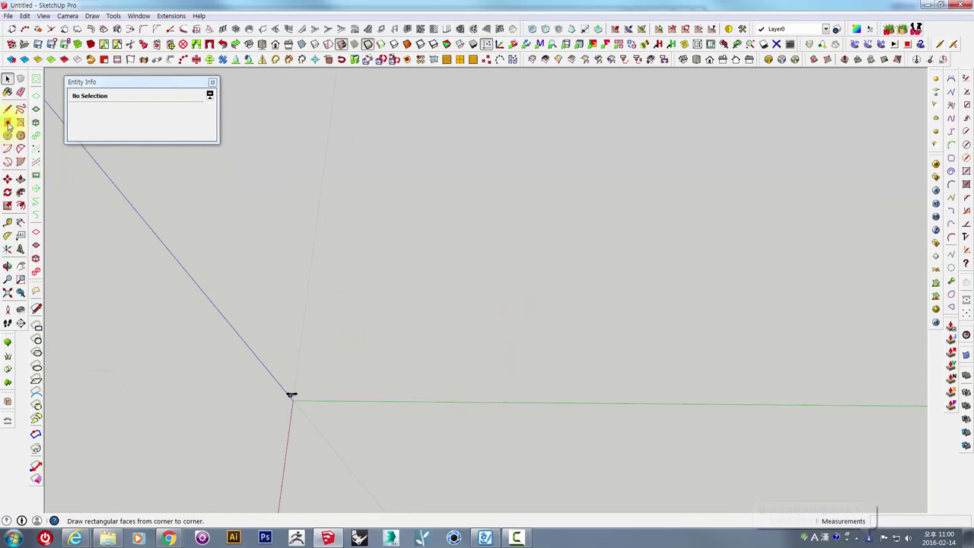
- Draw a square and a second overlapping rectangle on the ground
{"action": "left_click", "coordinate": [8, 122]}
{"action": "left_click", "coordinate": [333, 387]}
{"action": "left_click", "coordinate": [479, 256]}
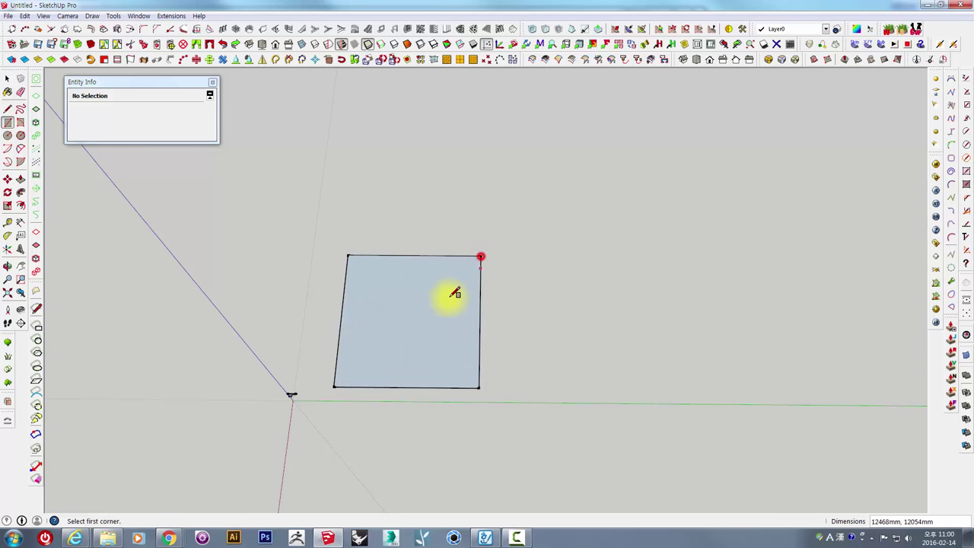
{"action": "left_click", "coordinate": [434, 296]}
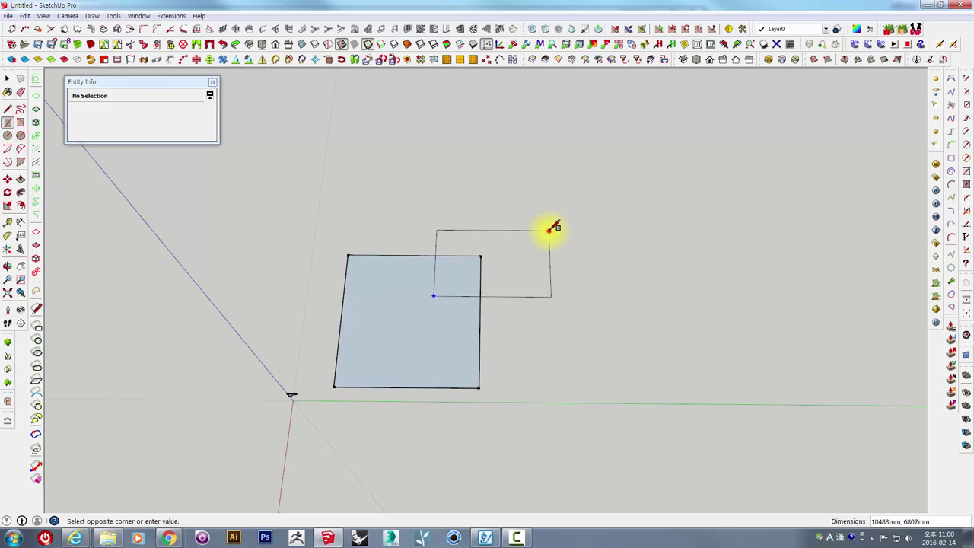
{"action": "left_click", "coordinate": [552, 229]}
{"action": "scroll", "coordinate": [435, 330], "scroll_direction": "up", "scroll_amount": 2}
{"action": "scroll", "coordinate": [419, 310], "scroll_direction": "up", "scroll_amount": 2}
- Erase the inner overlapping edges so the rectangles merge into one stepped face
{"action": "key", "text": "e"}
{"action": "left_click", "coordinate": [424, 257]}
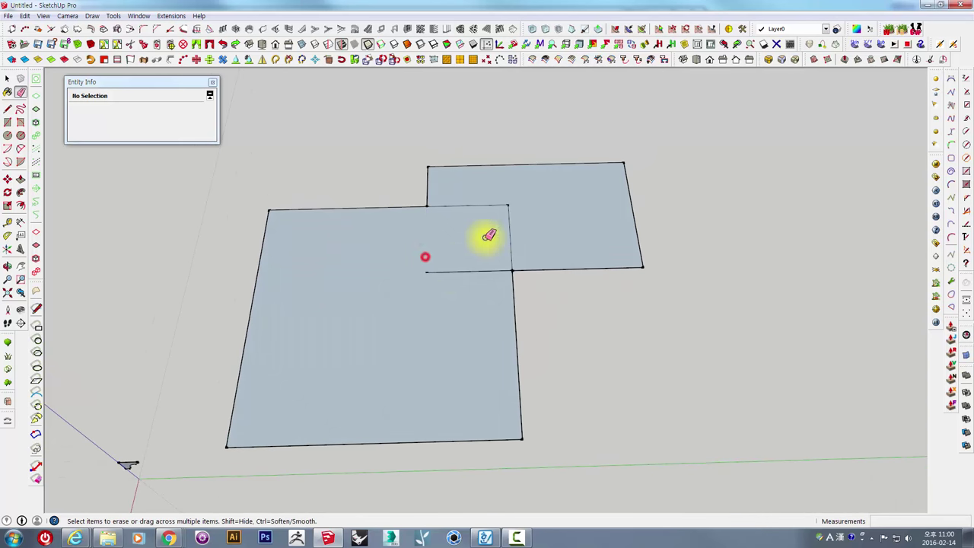
{"action": "left_click", "coordinate": [508, 206]}
{"action": "left_click_drag", "start_coordinate": [458, 272], "coordinate": [455, 288]}
{"action": "middle_click_drag", "start_coordinate": [438, 280], "coordinate": [365, 271]}
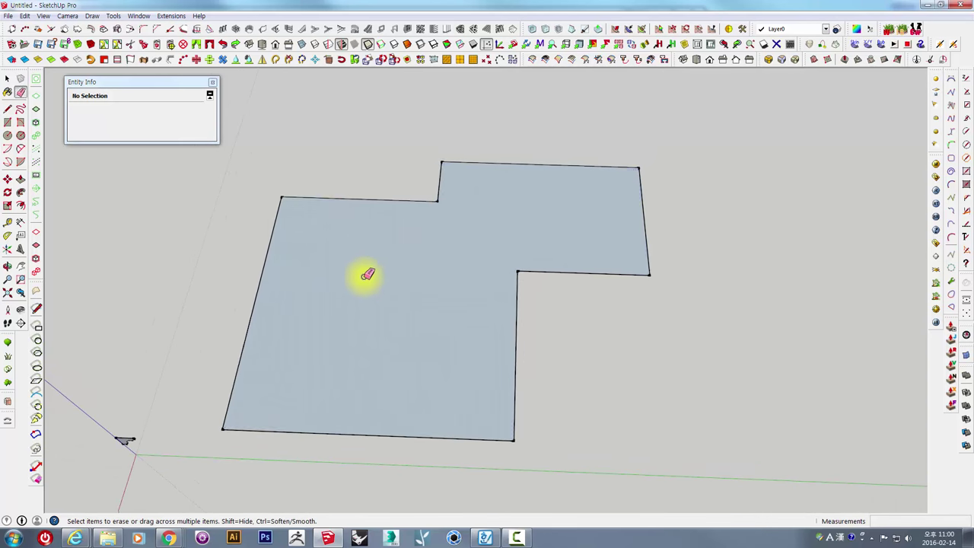
{"action": "key", "text": "space"}
- Select the merged face and begin offsetting its outline inward
{"action": "left_click", "coordinate": [342, 251]}
{"action": "key", "text": "t"}
{"action": "left_click", "coordinate": [319, 220]}
{"action": "scroll", "coordinate": [282, 282], "scroll_direction": "up", "scroll_amount": 2}
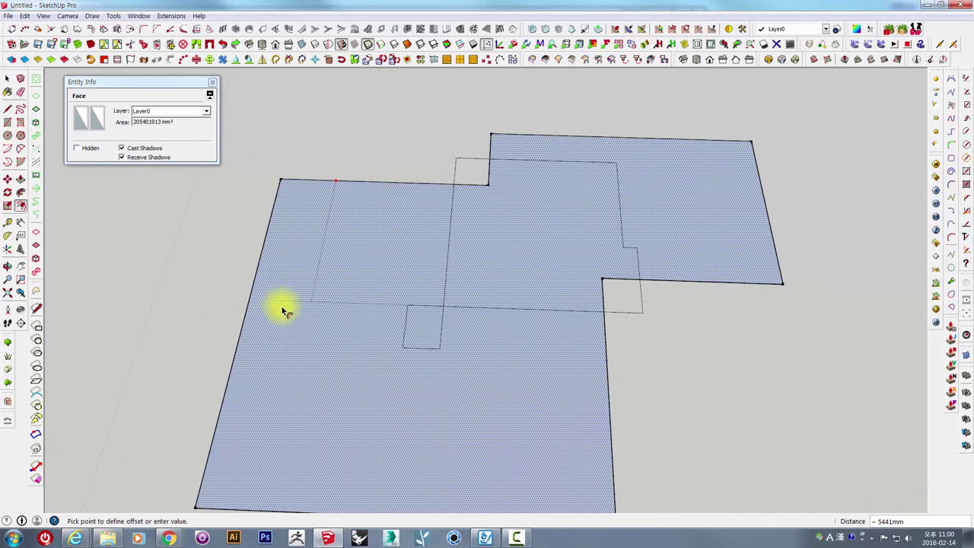
- Set the inward offset wall thickness and delete the inner face, keeping the border
{"action": "left_click", "coordinate": [406, 192]}
{"action": "middle_click_drag", "start_coordinate": [406, 193], "coordinate": [413, 283]}
{"action": "key", "text": "space"}
{"action": "key", "text": "Delete"}
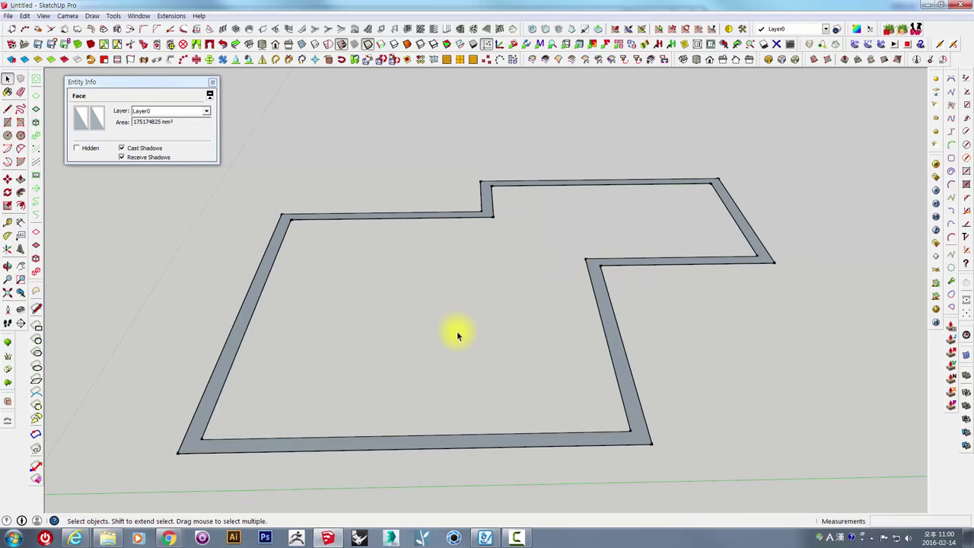
{"action": "middle_click_drag", "start_coordinate": [455, 330], "coordinate": [582, 359]}
- Push/Pull the border up into walls and select all the wall geometry
{"action": "key", "text": "p"}
{"action": "left_click", "coordinate": [580, 378]}
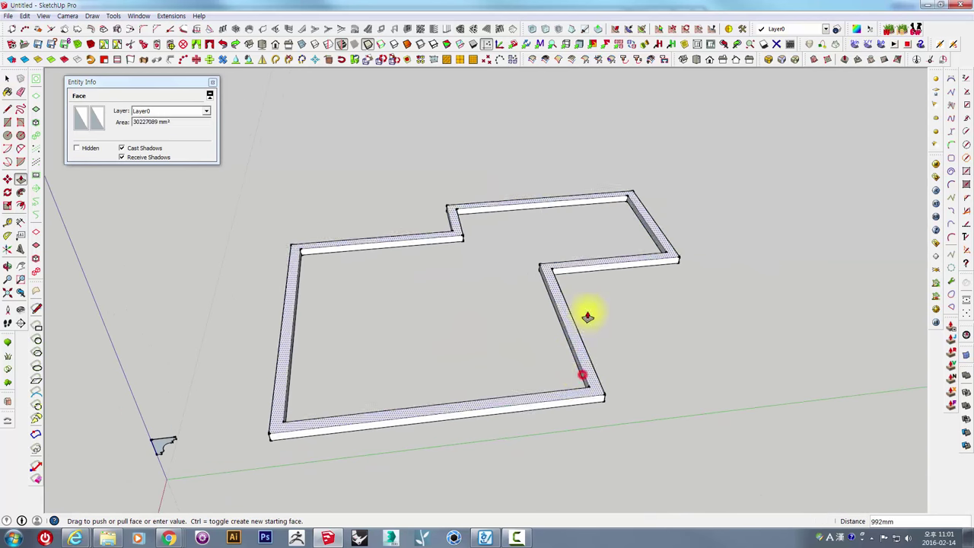
{"action": "left_click", "coordinate": [583, 272]}
{"action": "mouse_move", "coordinate": [537, 302]}
{"action": "middle_mouse_down"}
{"action": "mouse_move", "coordinate": [503, 295]}
{"action": "mouse_move", "coordinate": [593, 271]}
{"action": "mouse_move", "coordinate": [522, 387]}
{"action": "middle_mouse_up"}
{"action": "key", "text": "space"}
{"action": "triple_click", "coordinate": [594, 272]}
{"action": "mouse_move", "coordinate": [389, 286]}
{"action": "middle_mouse_down"}
{"action": "mouse_move", "coordinate": [390, 329]}
{"action": "mouse_move", "coordinate": [389, 261]}
{"action": "middle_mouse_up"}
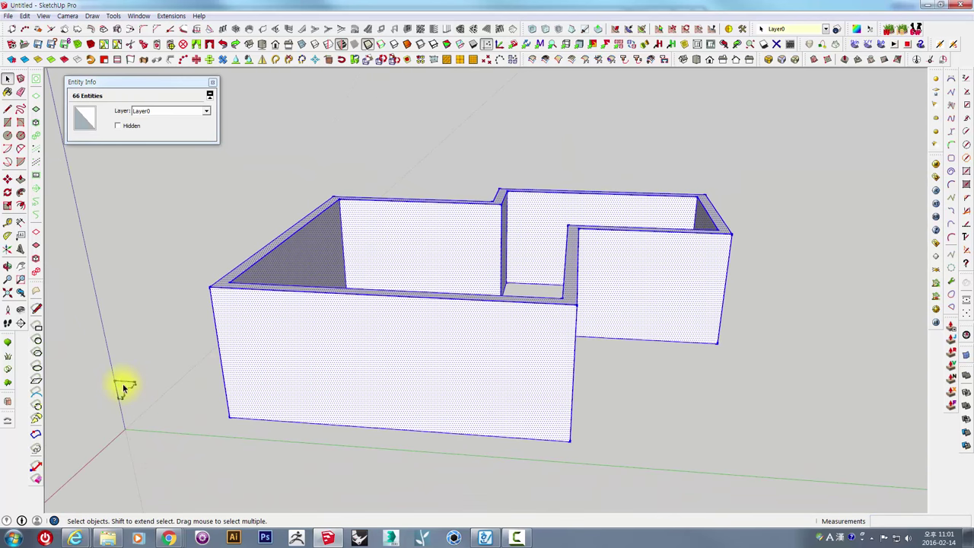
- Select all the wall geometry and make it a group
{"action": "left_click", "coordinate": [121, 385]}
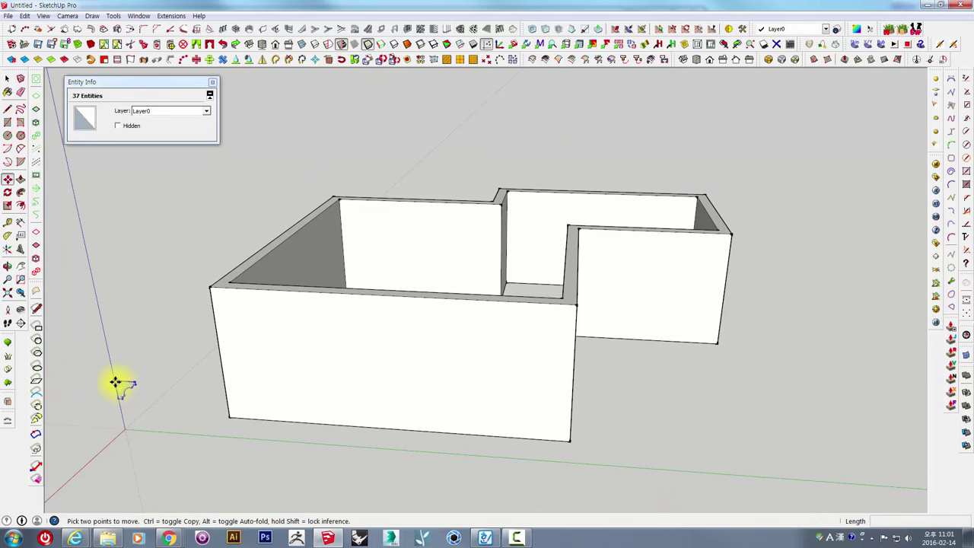
{"action": "left_click", "coordinate": [115, 383]}
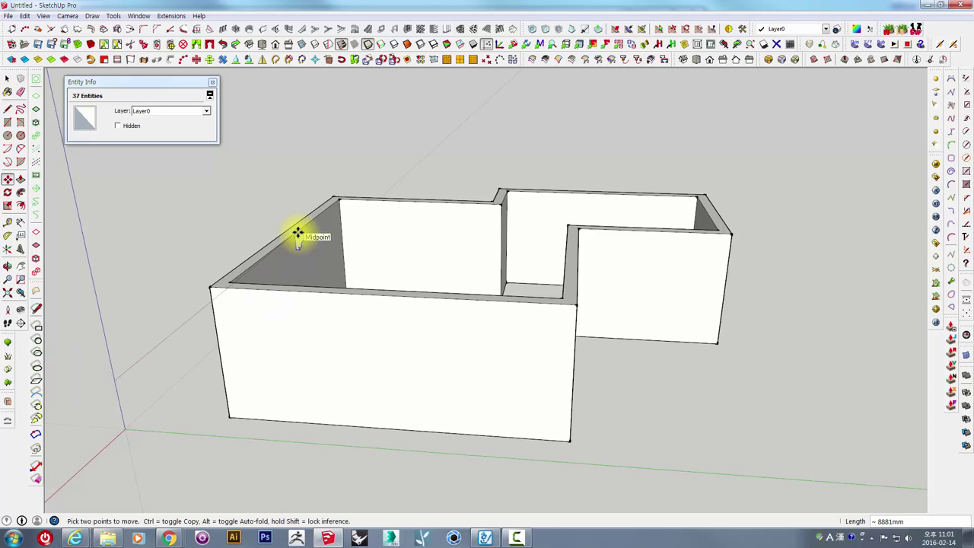
{"action": "key", "text": "space"}
{"action": "triple_click", "coordinate": [450, 249]}
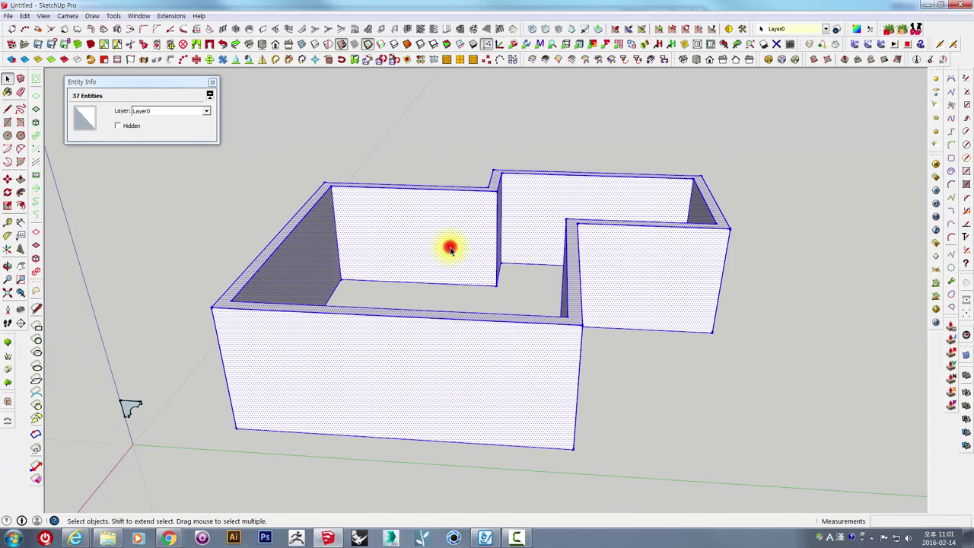
{"action": "mouse_move", "coordinate": [445, 241]}
{"action": "middle_mouse_down"}
{"action": "mouse_move", "coordinate": [498, 206]}
{"action": "mouse_move", "coordinate": [461, 224]}
{"action": "middle_mouse_up"}
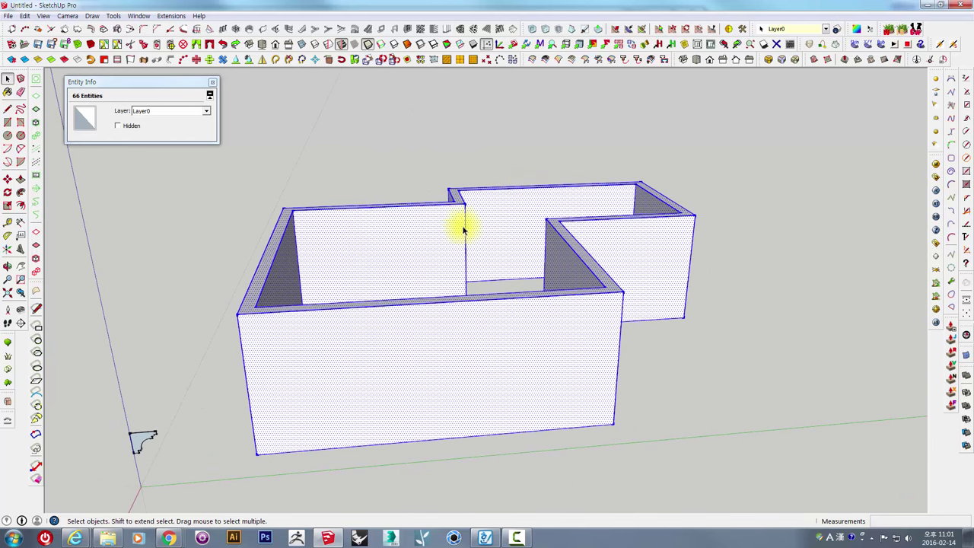
{"action": "right_click", "coordinate": [441, 216]}
{"action": "left_click", "coordinate": [478, 303]}
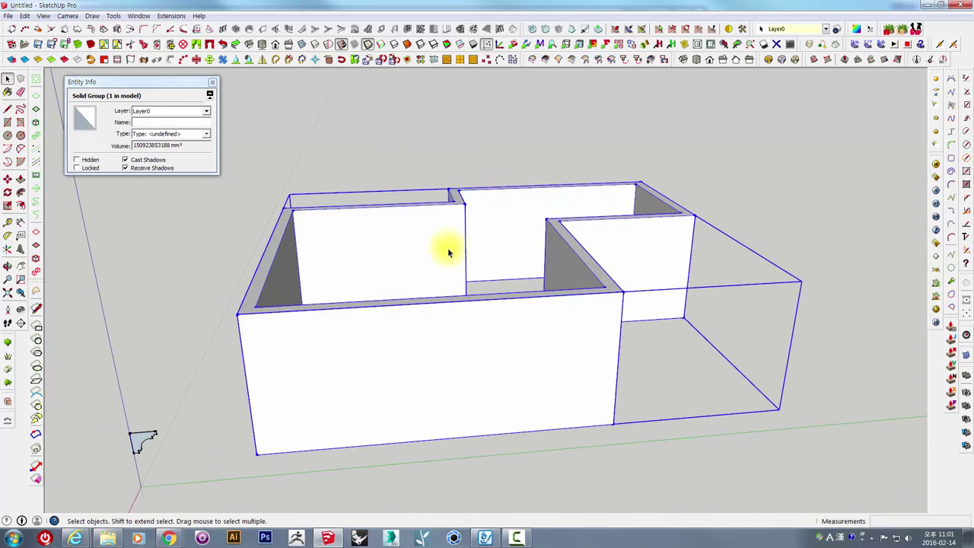
- Inside the wall group, select the top edges and deselect the top face
{"action": "triple_click", "coordinate": [414, 246]}
{"action": "middle_click_drag", "start_coordinate": [414, 246], "coordinate": [376, 159]}
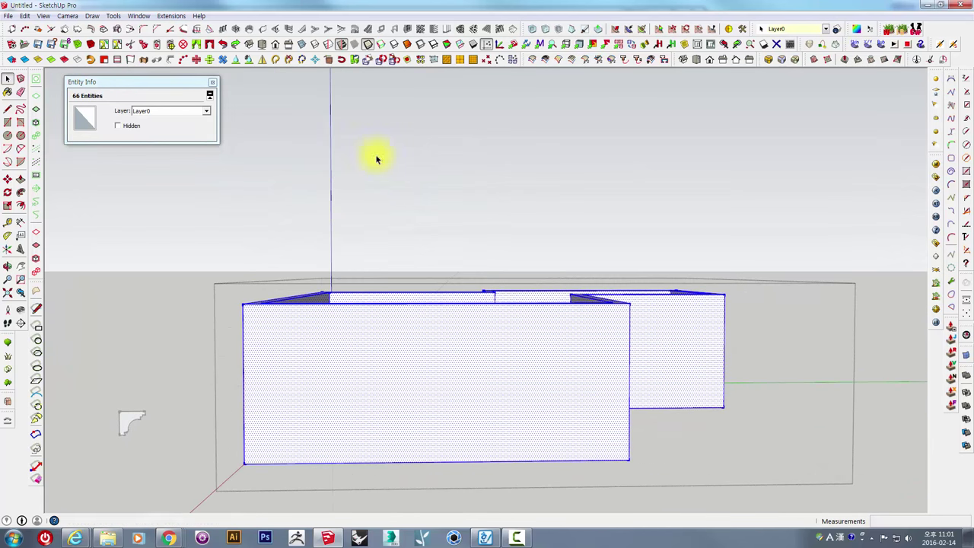
{"action": "left_click_drag", "start_coordinate": [207, 218], "coordinate": [738, 337]}
{"action": "mouse_move", "coordinate": [528, 239]}
{"action": "middle_mouse_down"}
{"action": "mouse_move", "coordinate": [495, 381]}
{"action": "mouse_move", "coordinate": [271, 264]}
{"action": "middle_mouse_up"}
{"action": "left_click", "coordinate": [269, 245], "text": "shift"}
{"action": "scroll", "coordinate": [269, 245], "scroll_direction": "down", "scroll_amount": 3}
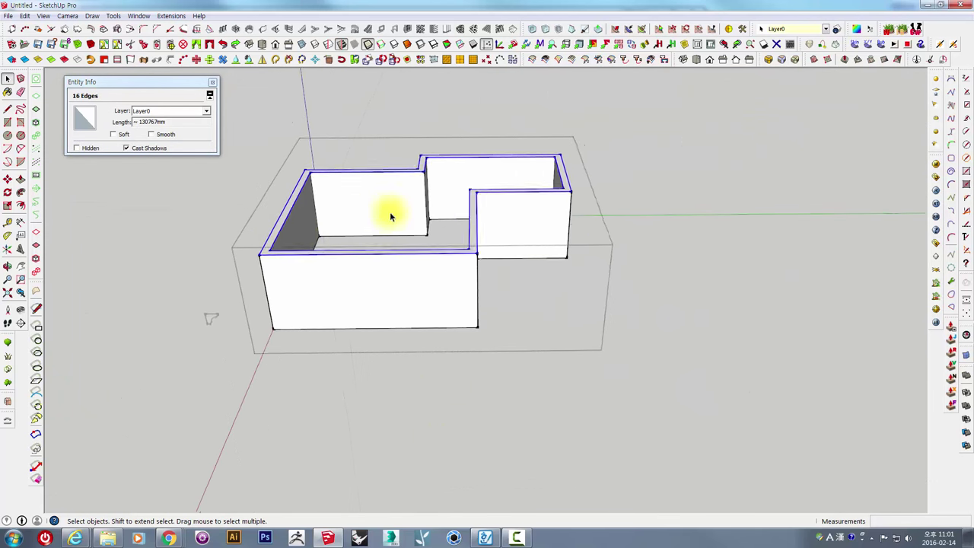
- Copy the top outline edges and paste them onto the ground in front of the walls
{"action": "key", "text": "ctrl+c"}
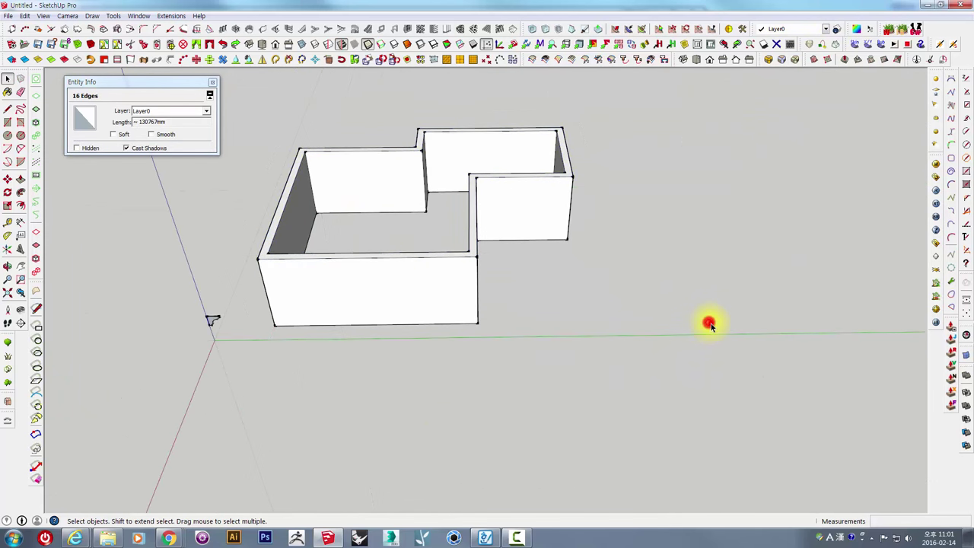
{"action": "key", "text": "ctrl+v"}
{"action": "mouse_move", "coordinate": [735, 272]}
{"action": "middle_mouse_down"}
{"action": "mouse_move", "coordinate": [691, 261]}
{"action": "mouse_move", "coordinate": [511, 315]}
{"action": "middle_mouse_up"}
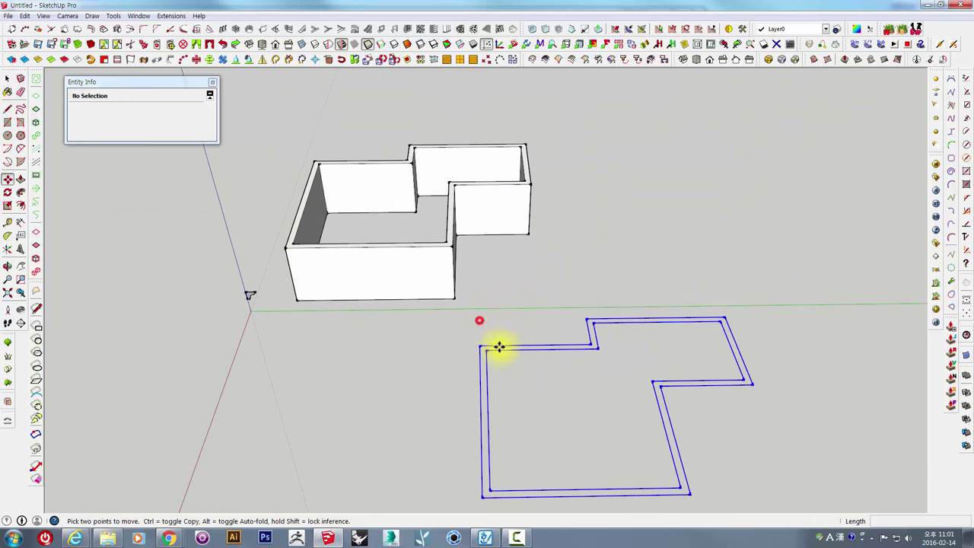
{"action": "left_click", "coordinate": [503, 345]}
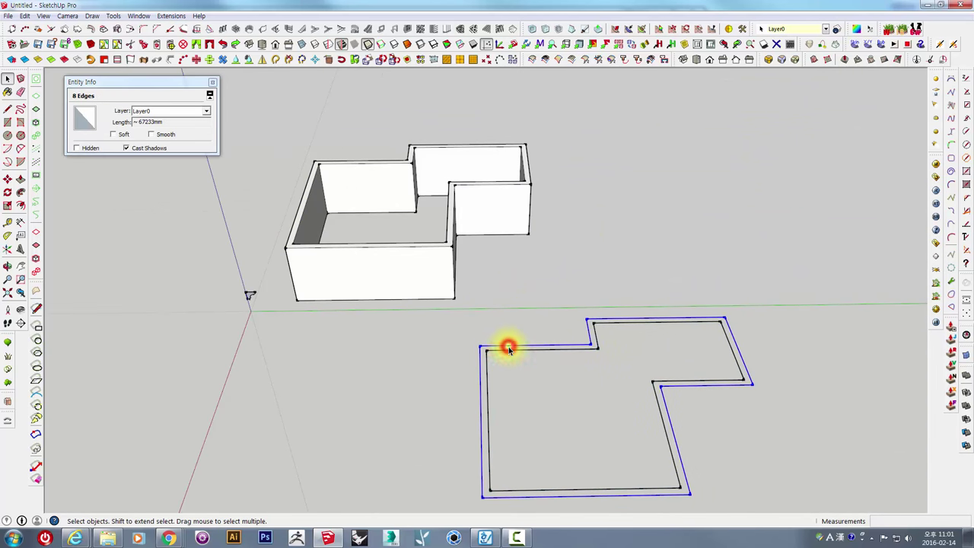
{"action": "left_click", "coordinate": [508, 350]}
- Select the whole pasted outline and view it together with the walls
{"action": "triple_click", "coordinate": [591, 351]}
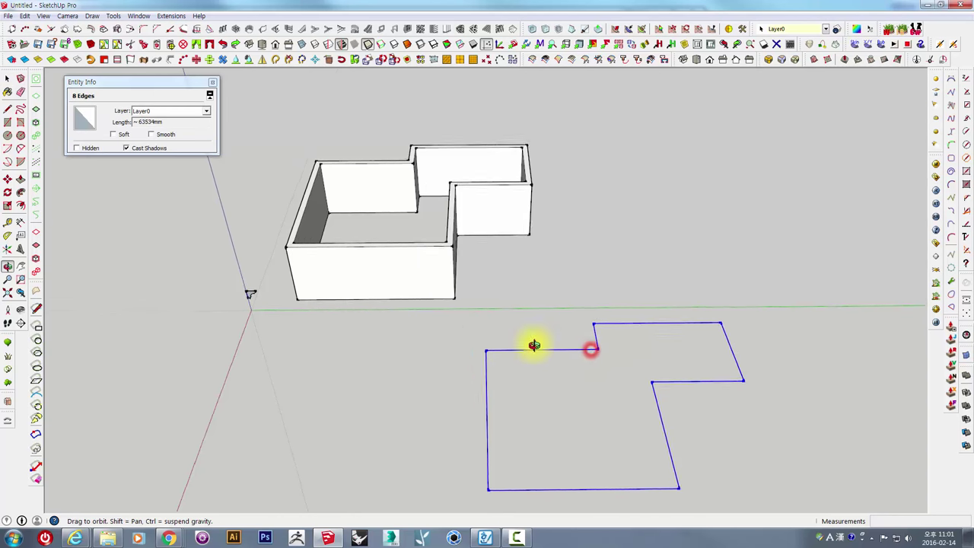
{"action": "mouse_move", "coordinate": [530, 343]}
{"action": "middle_mouse_down"}
{"action": "mouse_move", "coordinate": [422, 243]}
{"action": "mouse_move", "coordinate": [238, 304]}
{"action": "middle_mouse_up"}
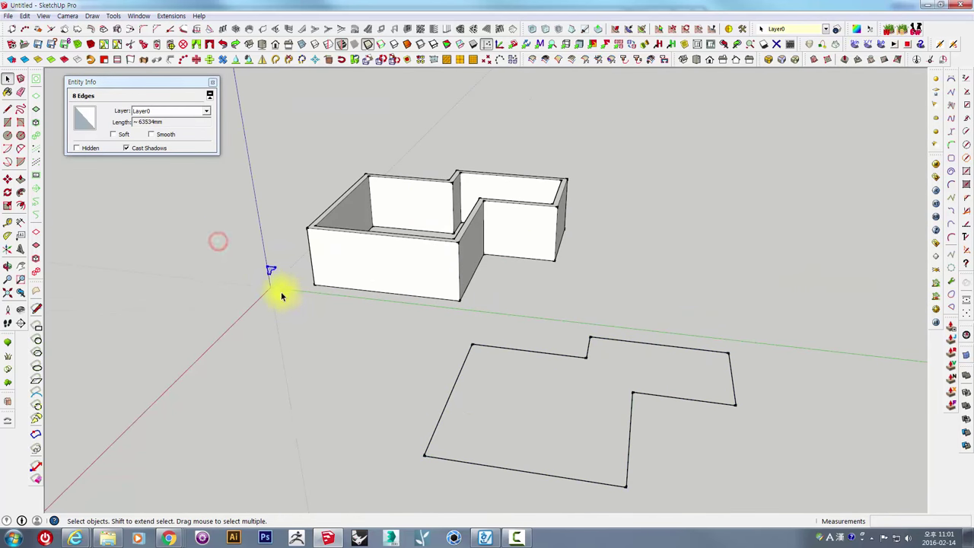
{"action": "key", "text": "ctrl+a"}
{"action": "scroll", "coordinate": [282, 296], "scroll_direction": "up", "scroll_amount": 2}
{"action": "key", "text": "m"}
{"action": "scroll", "coordinate": [268, 279], "scroll_direction": "up", "scroll_amount": 2}
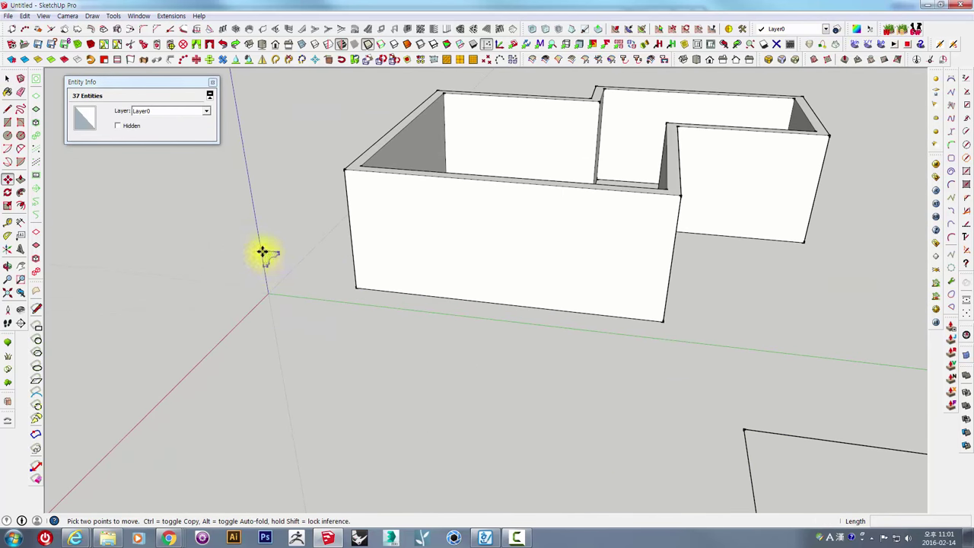
- Pick up the molding profile by its corner and drop it onto the floor outline
{"action": "left_click", "coordinate": [261, 252]}
{"action": "scroll", "coordinate": [741, 380], "scroll_direction": "up", "scroll_amount": 3}
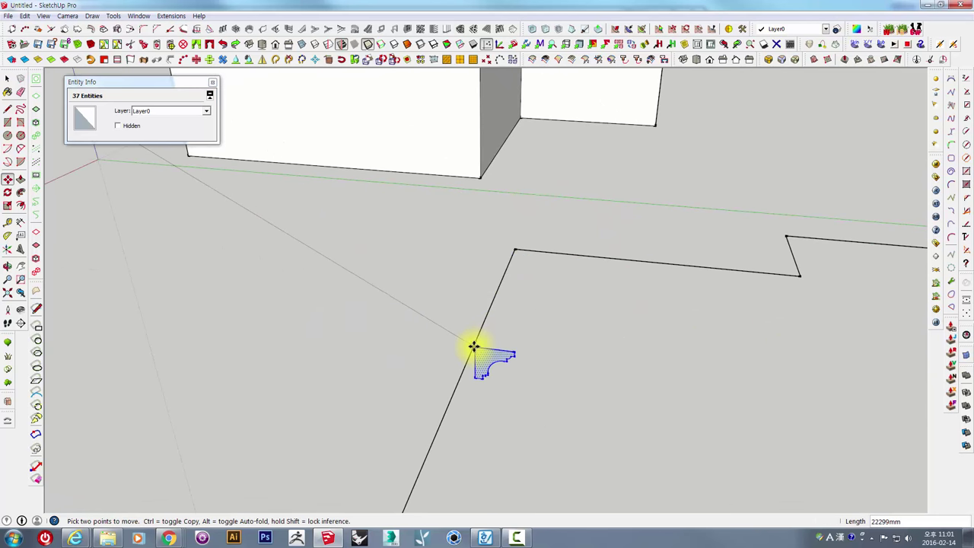
{"action": "mouse_move", "coordinate": [515, 251]}
{"action": "middle_mouse_down"}
{"action": "mouse_move", "coordinate": [272, 358]}
{"action": "mouse_move", "coordinate": [464, 333]}
{"action": "mouse_move", "coordinate": [543, 285]}
{"action": "mouse_move", "coordinate": [593, 358]}
{"action": "mouse_move", "coordinate": [756, 320]}
{"action": "mouse_move", "coordinate": [413, 454]}
{"action": "mouse_move", "coordinate": [652, 424]}
{"action": "mouse_move", "coordinate": [489, 434]}
{"action": "mouse_move", "coordinate": [497, 350]}
{"action": "mouse_move", "coordinate": [492, 369]}
{"action": "mouse_move", "coordinate": [552, 441]}
{"action": "mouse_move", "coordinate": [589, 324]}
{"action": "middle_mouse_up"}
{"action": "middle_click_drag", "start_coordinate": [560, 362], "coordinate": [390, 538]}
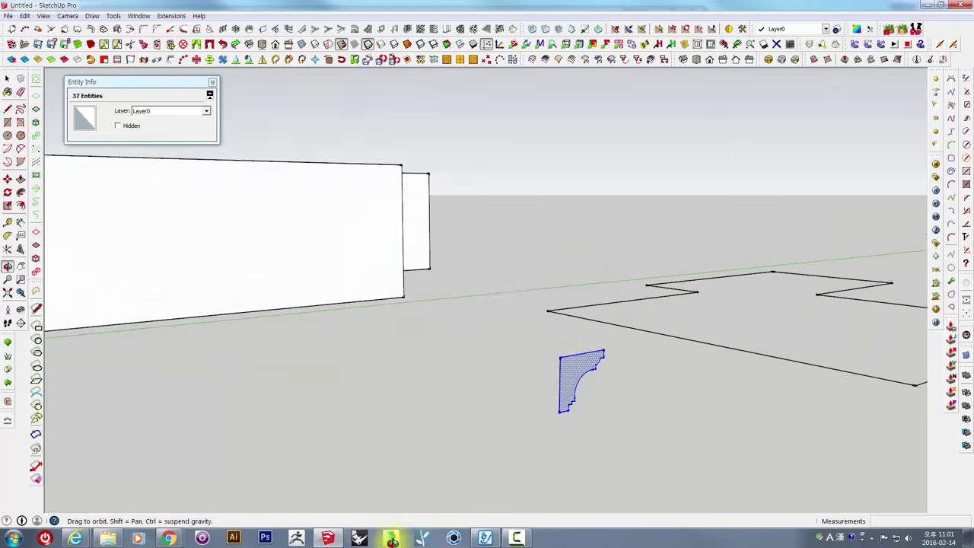
{"action": "mouse_move", "coordinate": [601, 352]}
{"action": "middle_mouse_down"}
{"action": "mouse_move", "coordinate": [479, 432]}
{"action": "mouse_move", "coordinate": [505, 391]}
{"action": "middle_mouse_up"}
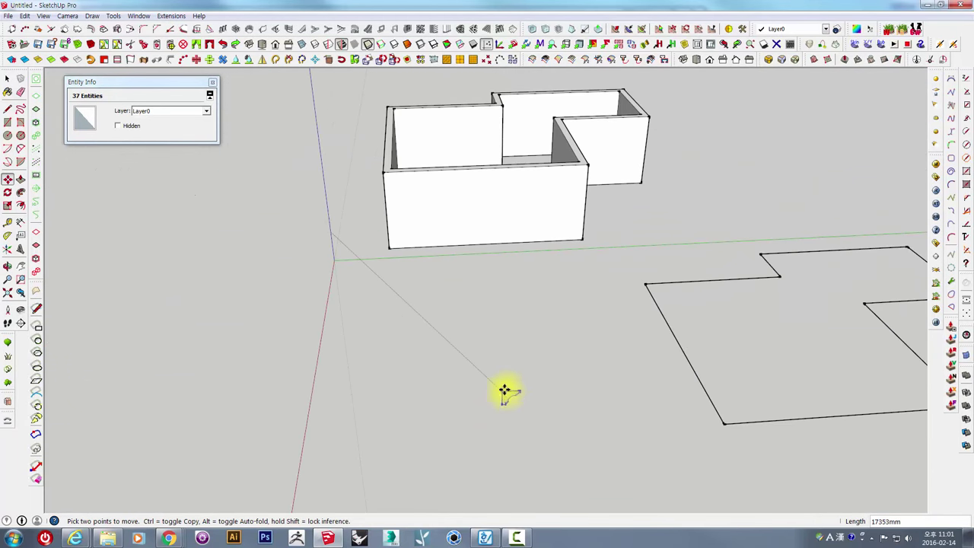
{"action": "left_click", "coordinate": [741, 328]}
{"action": "scroll", "coordinate": [494, 337], "scroll_direction": "up", "scroll_amount": 3}
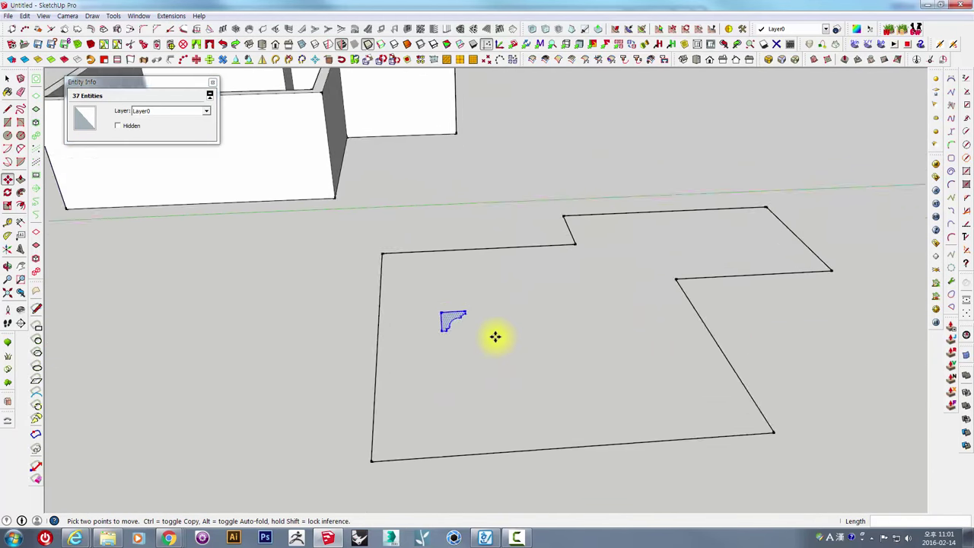
{"action": "scroll", "coordinate": [494, 336], "scroll_direction": "up", "scroll_amount": 2}
- Reposition the profile from its corner to stand on the outline's left edge
{"action": "left_click", "coordinate": [420, 296]}
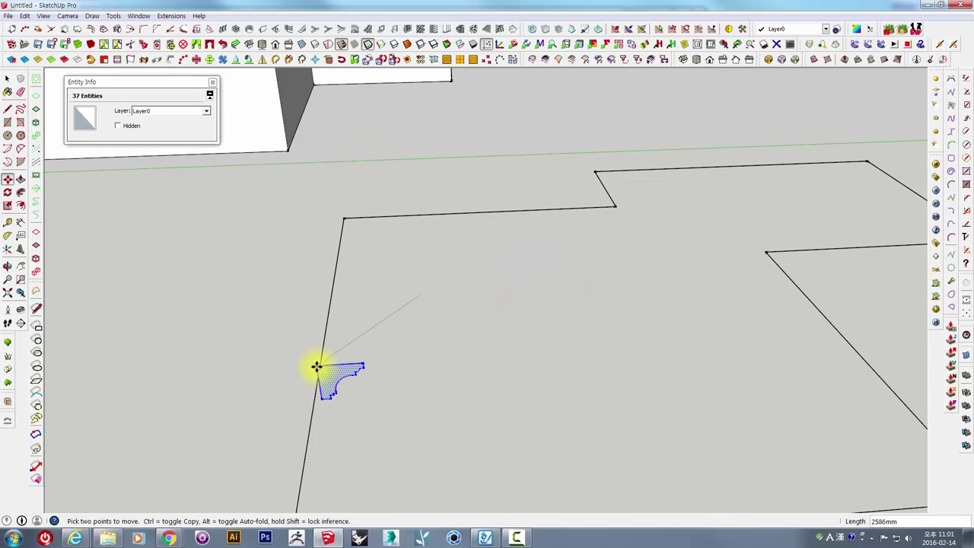
{"action": "scroll", "coordinate": [380, 319], "scroll_direction": "down", "scroll_amount": 3}
{"action": "middle_click_drag", "start_coordinate": [467, 266], "coordinate": [502, 283]}
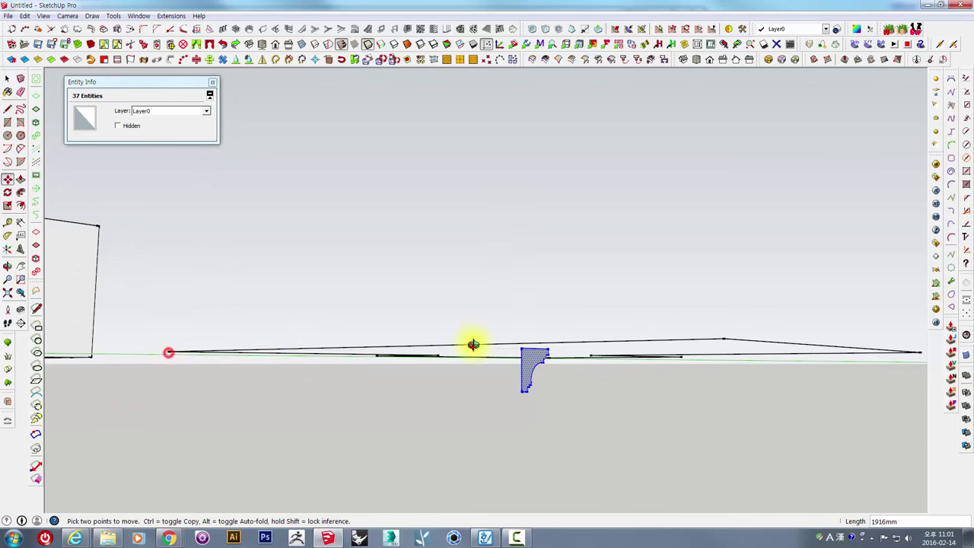
{"action": "middle_click_drag", "start_coordinate": [473, 344], "coordinate": [418, 431]}
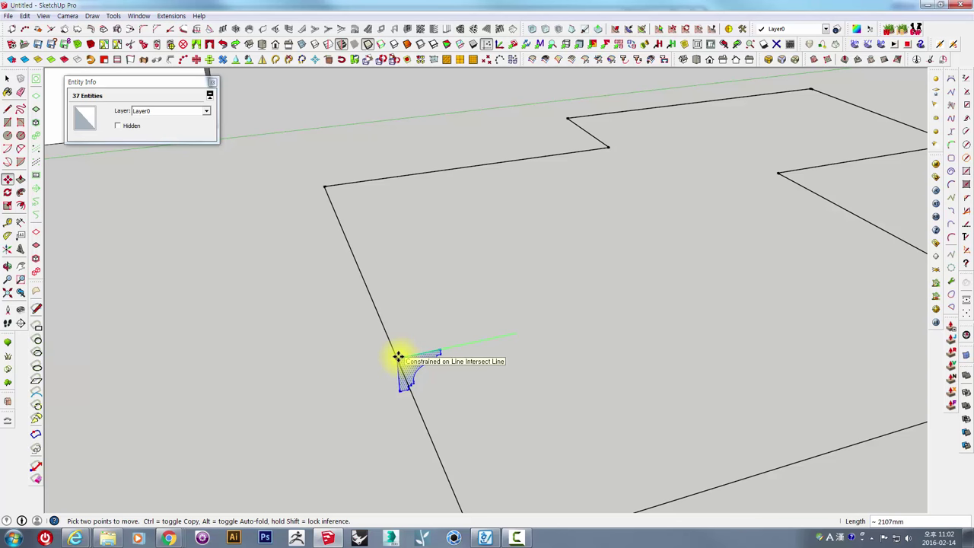
{"action": "scroll", "coordinate": [397, 357], "scroll_direction": "down", "scroll_amount": 3}
{"action": "mouse_move", "coordinate": [471, 354]}
{"action": "middle_mouse_down"}
{"action": "mouse_move", "coordinate": [381, 195]}
{"action": "mouse_move", "coordinate": [443, 356]}
{"action": "middle_mouse_up"}
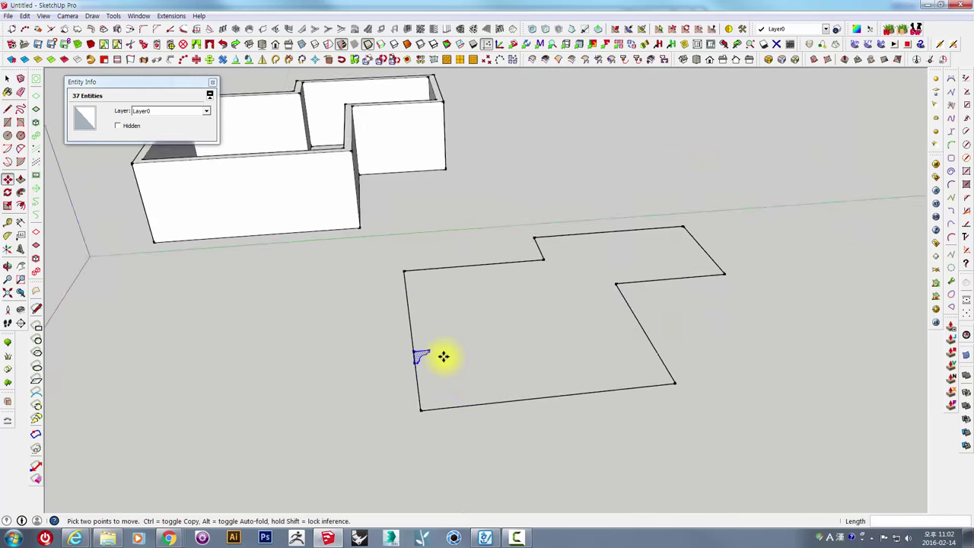
{"action": "scroll", "coordinate": [444, 356], "scroll_direction": "down", "scroll_amount": 3}
{"action": "key", "text": "space"}
- Select every edge of the stepped ground outline as the Follow Me path
{"action": "scroll", "coordinate": [469, 312], "scroll_direction": "up", "scroll_amount": 2}
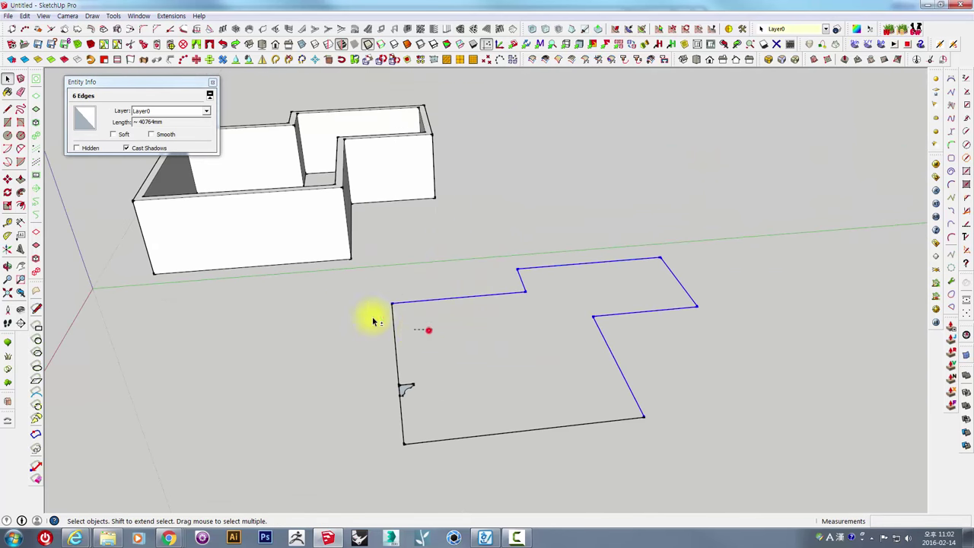
{"action": "mouse_move", "coordinate": [428, 424]}
{"action": "middle_mouse_down"}
{"action": "mouse_move", "coordinate": [565, 402]}
{"action": "mouse_move", "coordinate": [496, 446]}
{"action": "mouse_move", "coordinate": [441, 402]}
{"action": "mouse_move", "coordinate": [482, 294]}
{"action": "mouse_move", "coordinate": [565, 278]}
{"action": "mouse_move", "coordinate": [515, 302]}
{"action": "middle_mouse_up"}
{"action": "scroll", "coordinate": [383, 391], "scroll_direction": "up", "scroll_amount": 3}
{"action": "scroll", "coordinate": [383, 391], "scroll_direction": "down", "scroll_amount": 2}
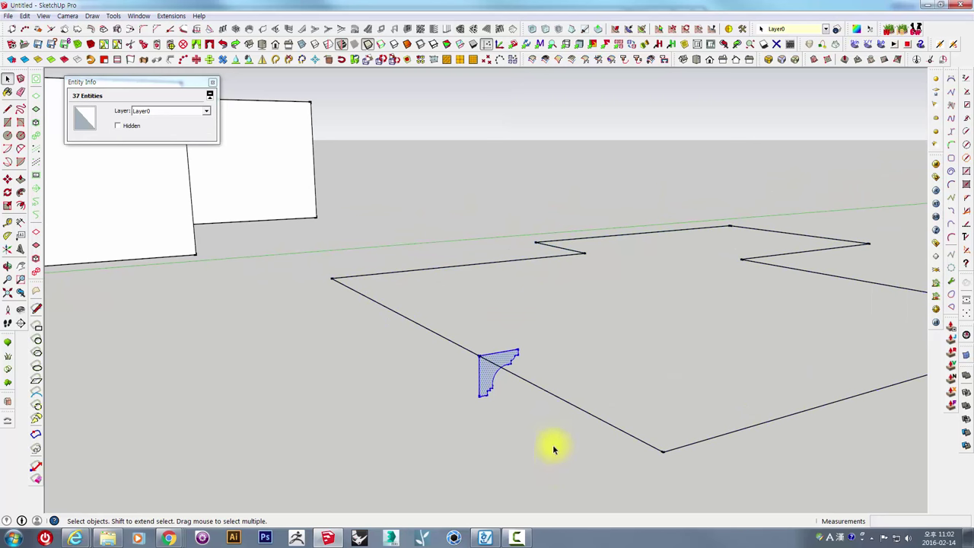
{"action": "middle_click_drag", "start_coordinate": [616, 390], "coordinate": [776, 332]}
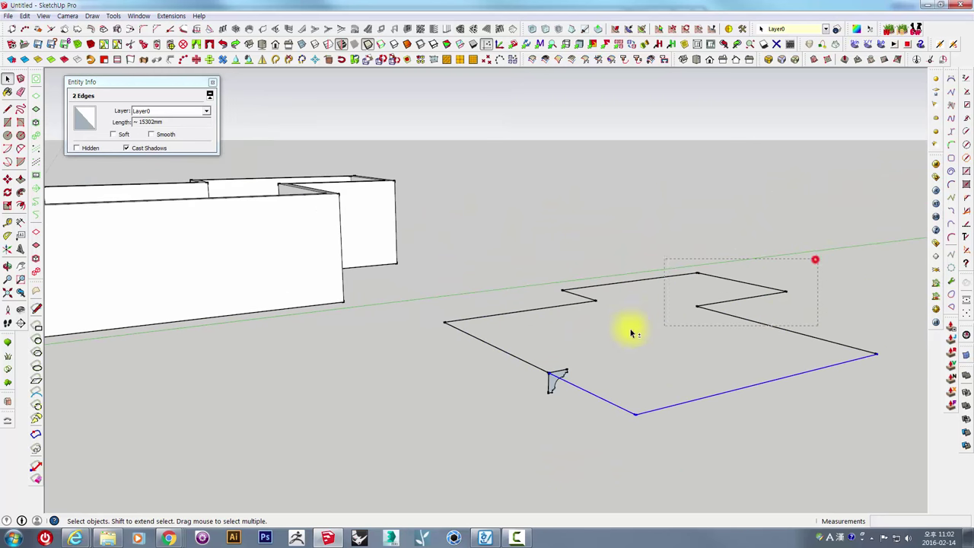
{"action": "left_click", "coordinate": [498, 354], "text": "shift"}
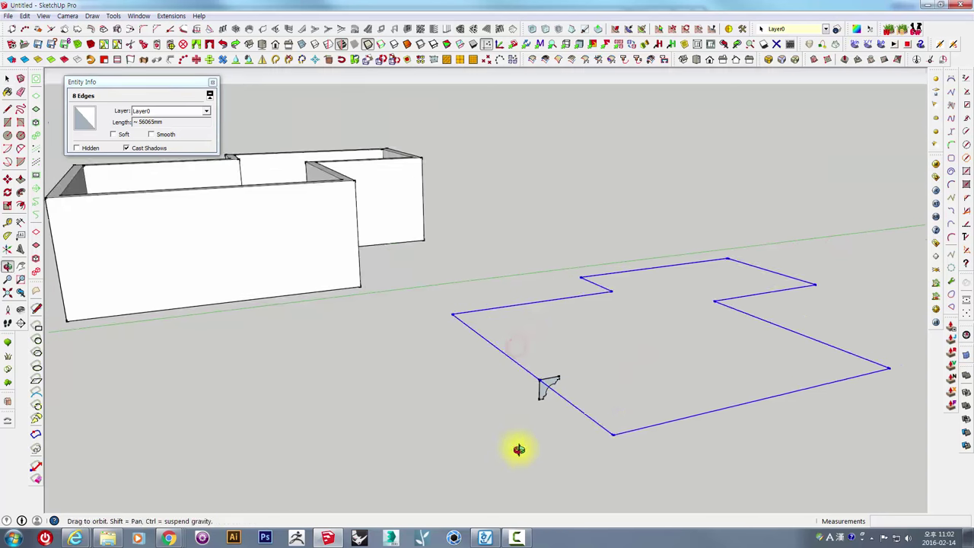
{"action": "middle_click_drag", "start_coordinate": [496, 364], "coordinate": [518, 449]}
{"action": "scroll", "coordinate": [532, 402], "scroll_direction": "up", "scroll_amount": 3}
{"action": "middle_click_drag", "start_coordinate": [532, 403], "coordinate": [327, 335]}
{"action": "scroll", "coordinate": [357, 363], "scroll_direction": "down", "scroll_amount": 2}
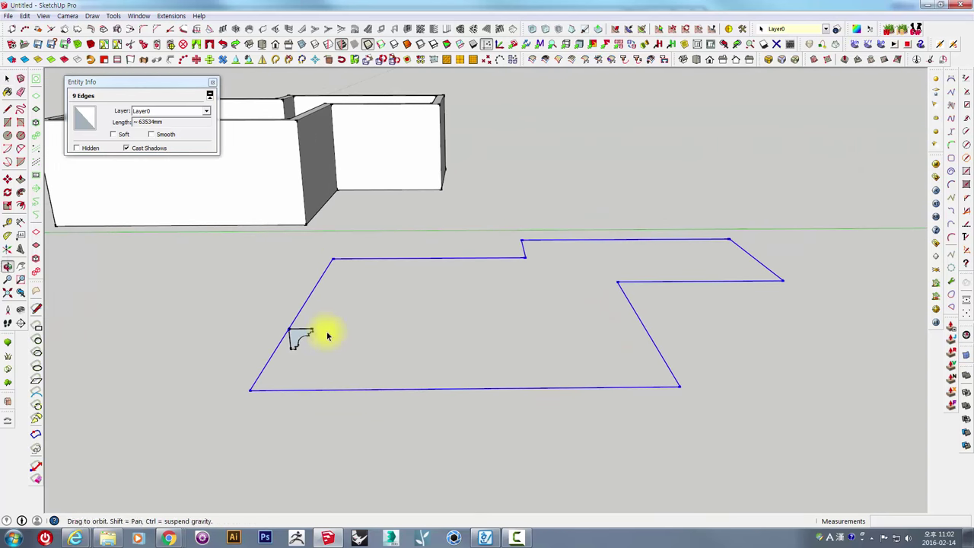
{"action": "scroll", "coordinate": [304, 334], "scroll_direction": "up", "scroll_amount": 2}
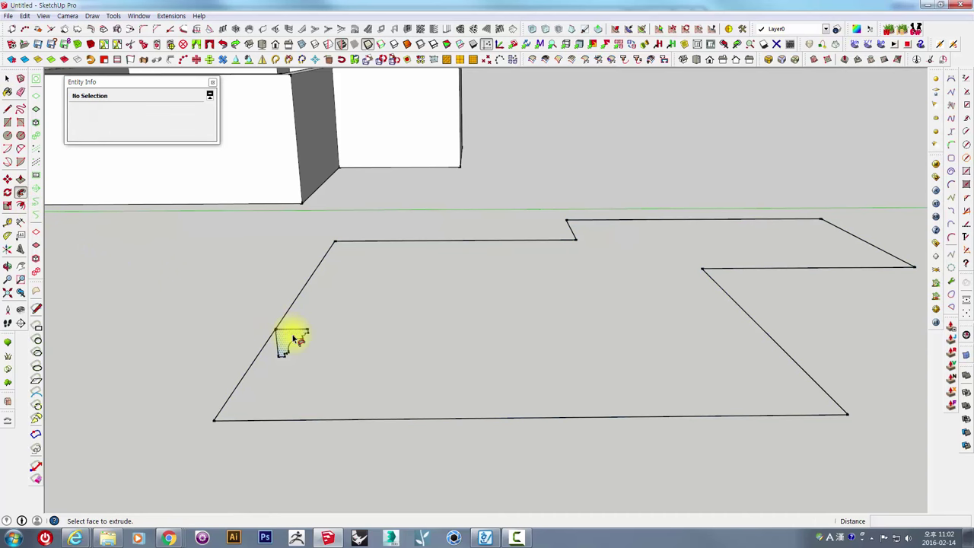
- Sweep the molding profile along the selected outline, then reverse the new molding's faces outward
{"action": "mouse_move", "coordinate": [413, 285]}
{"action": "middle_mouse_down"}
{"action": "mouse_move", "coordinate": [228, 224]}
{"action": "mouse_move", "coordinate": [559, 353]}
{"action": "middle_mouse_up"}
{"action": "triple_click", "coordinate": [568, 229]}
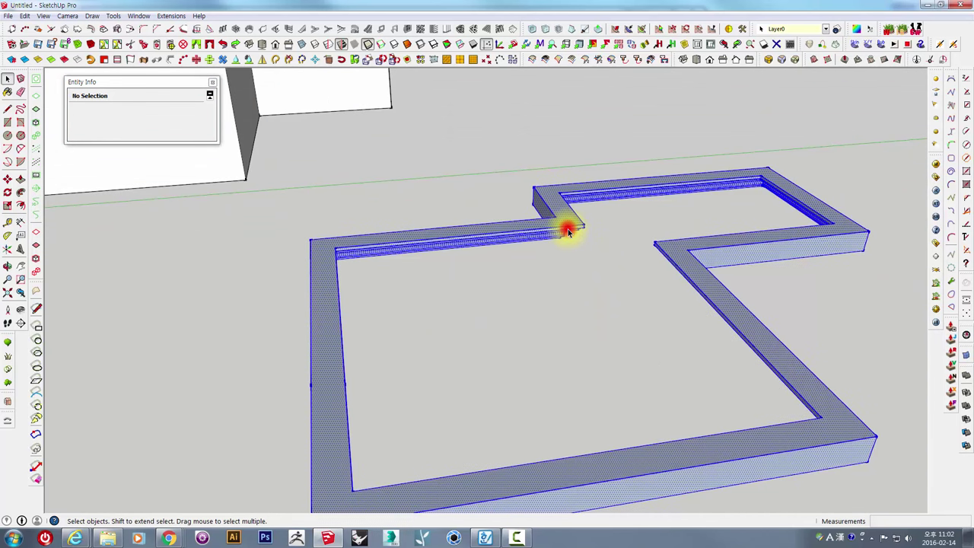
{"action": "right_click", "coordinate": [564, 227]}
{"action": "left_click", "coordinate": [596, 335]}
{"action": "mouse_move", "coordinate": [596, 334]}
{"action": "middle_mouse_down"}
{"action": "mouse_move", "coordinate": [450, 203]}
{"action": "mouse_move", "coordinate": [578, 330]}
{"action": "mouse_move", "coordinate": [531, 263]}
{"action": "middle_mouse_up"}
- Make the selected molding into a single solid group
{"action": "right_click", "coordinate": [531, 261]}
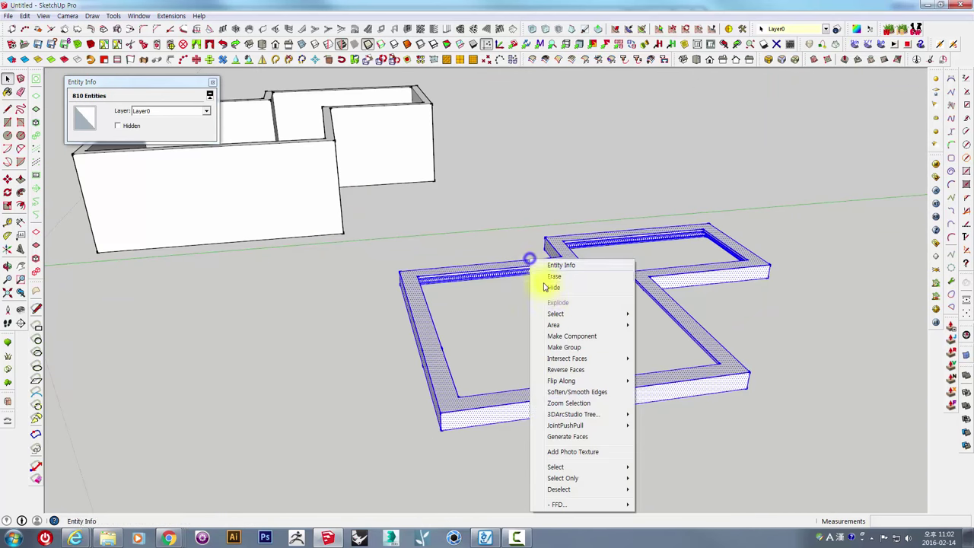
{"action": "left_click", "coordinate": [560, 348]}
{"action": "mouse_move", "coordinate": [437, 285]}
{"action": "middle_mouse_down"}
{"action": "mouse_move", "coordinate": [455, 306]}
{"action": "mouse_move", "coordinate": [467, 437]}
{"action": "middle_mouse_up"}
- Move the molding group onto the L-shaped wall tops and inspect it along both walls
{"action": "left_click", "coordinate": [462, 435]}
{"action": "mouse_move", "coordinate": [387, 274]}
{"action": "middle_mouse_down"}
{"action": "mouse_move", "coordinate": [611, 365]}
{"action": "mouse_move", "coordinate": [463, 373]}
{"action": "middle_mouse_up"}
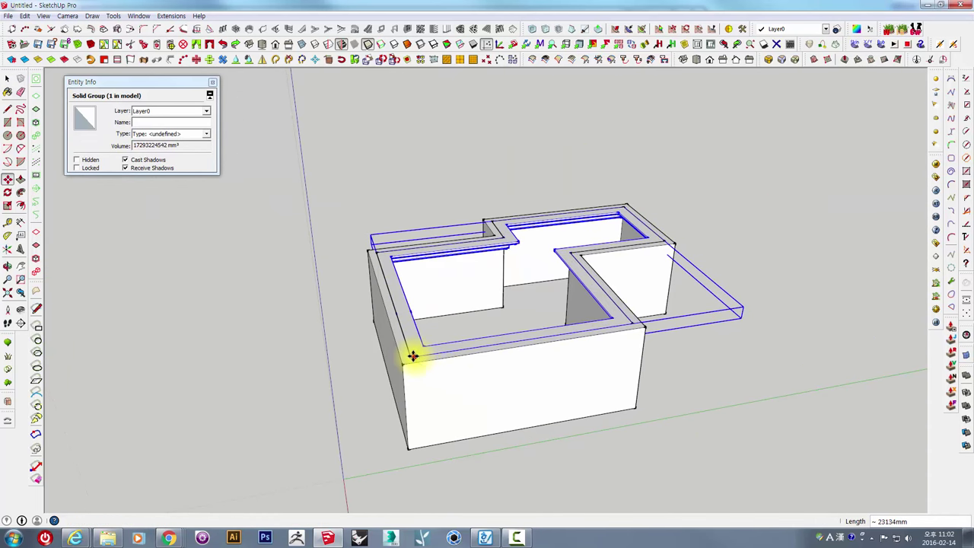
{"action": "scroll", "coordinate": [500, 191], "scroll_direction": "up", "scroll_amount": 2}
{"action": "scroll", "coordinate": [500, 228], "scroll_direction": "up", "scroll_amount": 3}
{"action": "scroll", "coordinate": [528, 285], "scroll_direction": "up", "scroll_amount": 3}
{"action": "scroll", "coordinate": [556, 164], "scroll_direction": "up", "scroll_amount": 3}
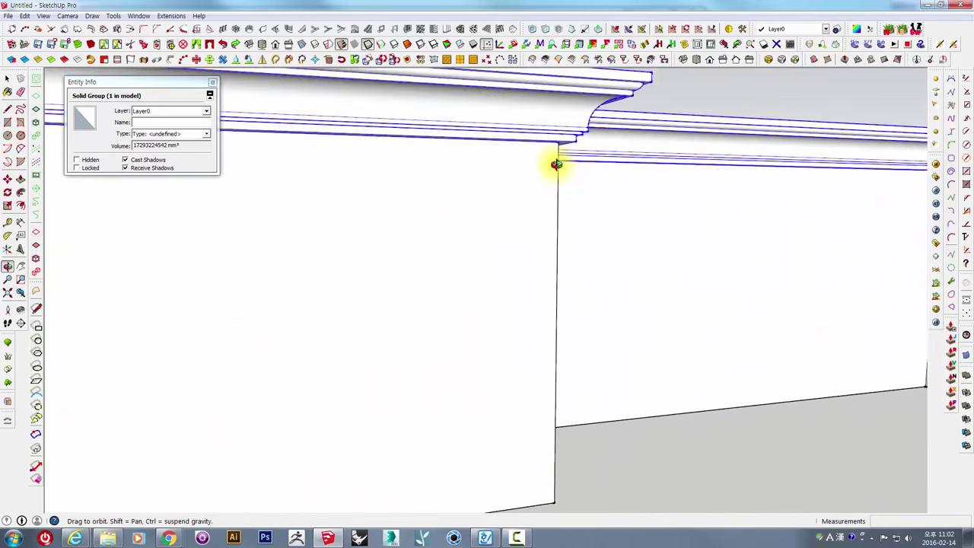
{"action": "scroll", "coordinate": [556, 164], "scroll_direction": "down", "scroll_amount": 3}
{"action": "scroll", "coordinate": [576, 190], "scroll_direction": "down", "scroll_amount": 3}
{"action": "scroll", "coordinate": [591, 233], "scroll_direction": "down", "scroll_amount": 2}
{"action": "mouse_move", "coordinate": [582, 239]}
{"action": "middle_mouse_down"}
{"action": "mouse_move", "coordinate": [665, 227]}
{"action": "mouse_move", "coordinate": [730, 145]}
{"action": "middle_mouse_up"}
{"action": "mouse_move", "coordinate": [717, 211]}
{"action": "middle_mouse_down"}
{"action": "mouse_move", "coordinate": [775, 222]}
{"action": "mouse_move", "coordinate": [632, 213]}
{"action": "mouse_move", "coordinate": [607, 200]}
{"action": "mouse_move", "coordinate": [593, 218]}
{"action": "mouse_move", "coordinate": [648, 211]}
{"action": "mouse_move", "coordinate": [622, 276]}
{"action": "mouse_move", "coordinate": [559, 340]}
{"action": "mouse_move", "coordinate": [570, 251]}
{"action": "mouse_move", "coordinate": [518, 294]}
{"action": "mouse_move", "coordinate": [278, 187]}
{"action": "mouse_move", "coordinate": [282, 130]}
{"action": "mouse_move", "coordinate": [337, 109]}
{"action": "mouse_move", "coordinate": [492, 122]}
{"action": "mouse_move", "coordinate": [561, 187]}
{"action": "mouse_move", "coordinate": [465, 331]}
{"action": "mouse_move", "coordinate": [456, 320]}
{"action": "middle_mouse_up"}
{"action": "scroll", "coordinate": [559, 335], "scroll_direction": "down", "scroll_amount": 5}
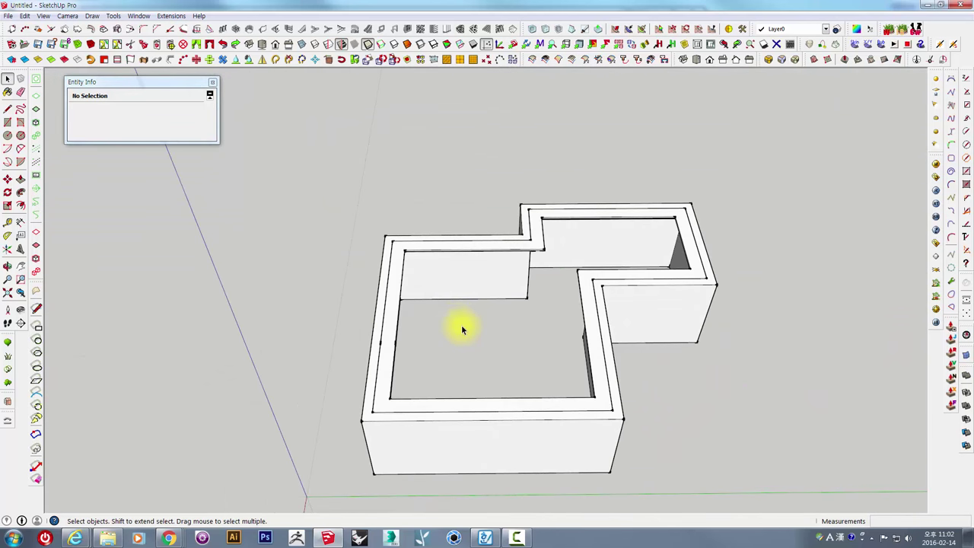